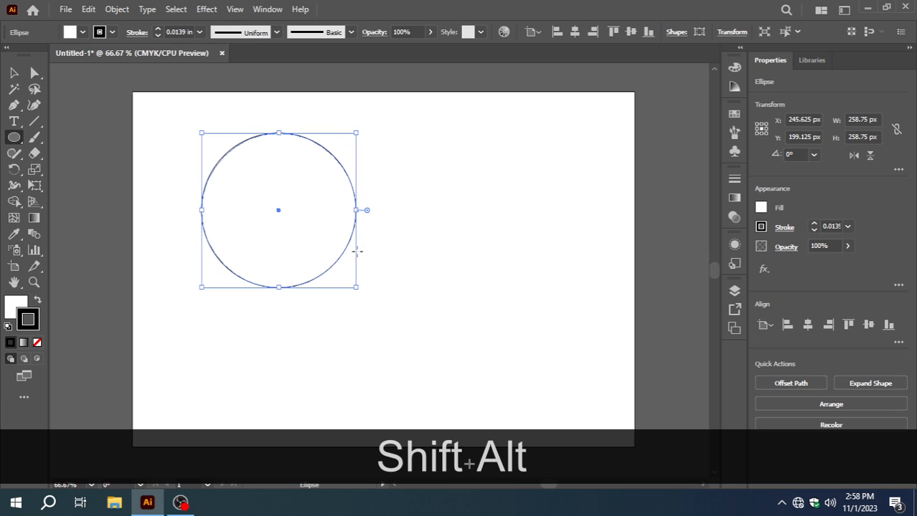
Remove the circle's stroke and fill it with solid black
left_click(38, 343)
left_click(16, 306)
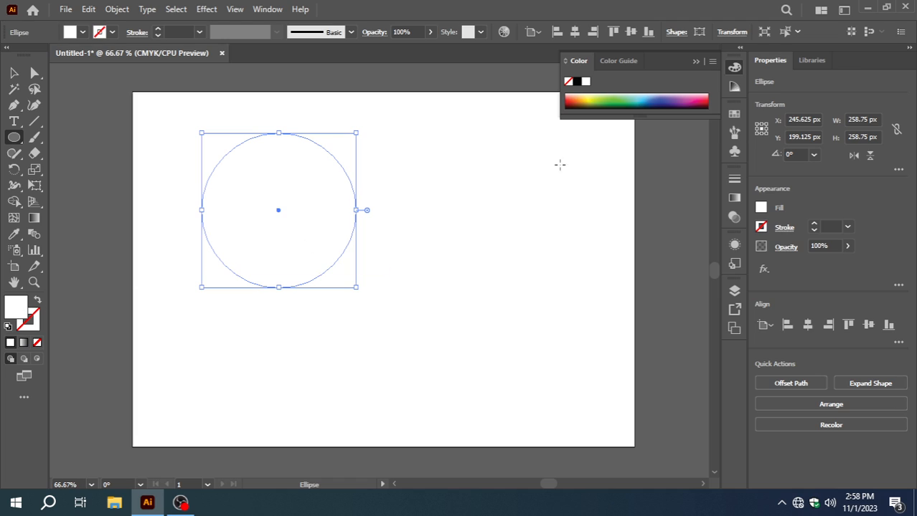
left_click(578, 82)
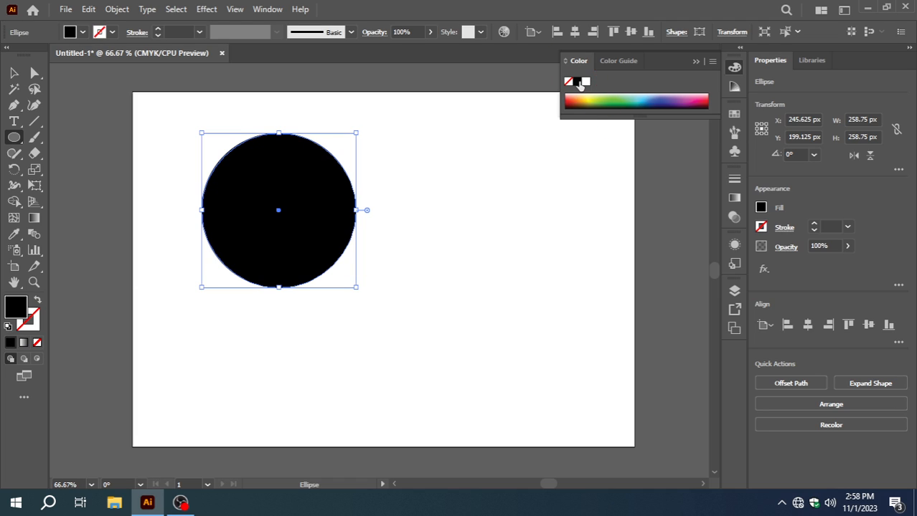
left_click(734, 66)
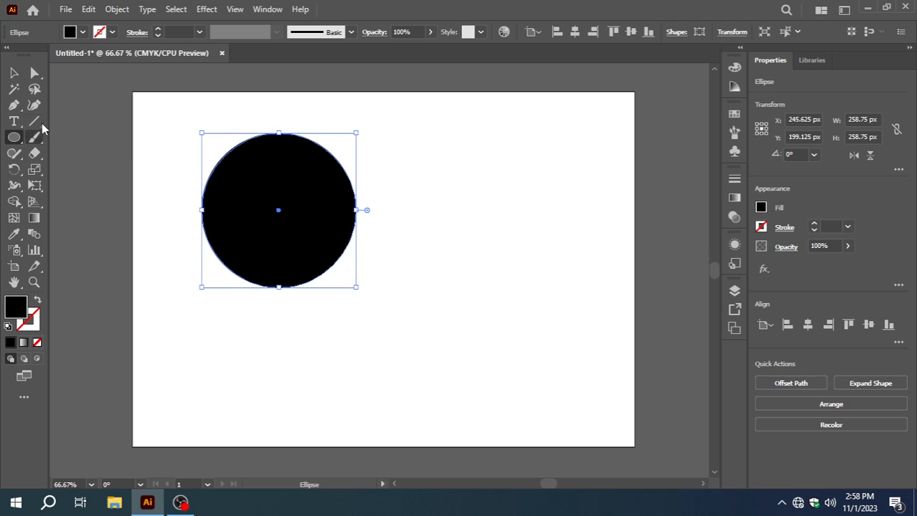
Duplicate the black circle horizontally to the right by about 186 px so the two circles overlap
left_click(15, 73)
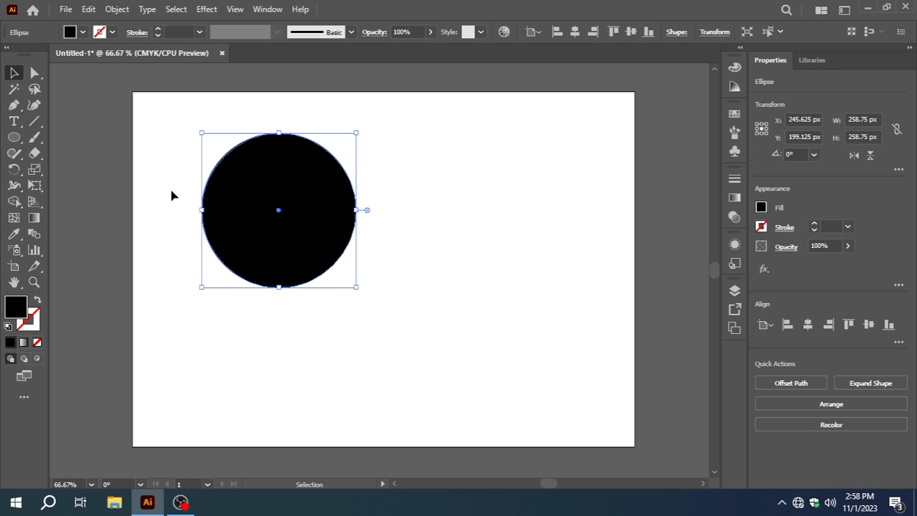
key("alt")
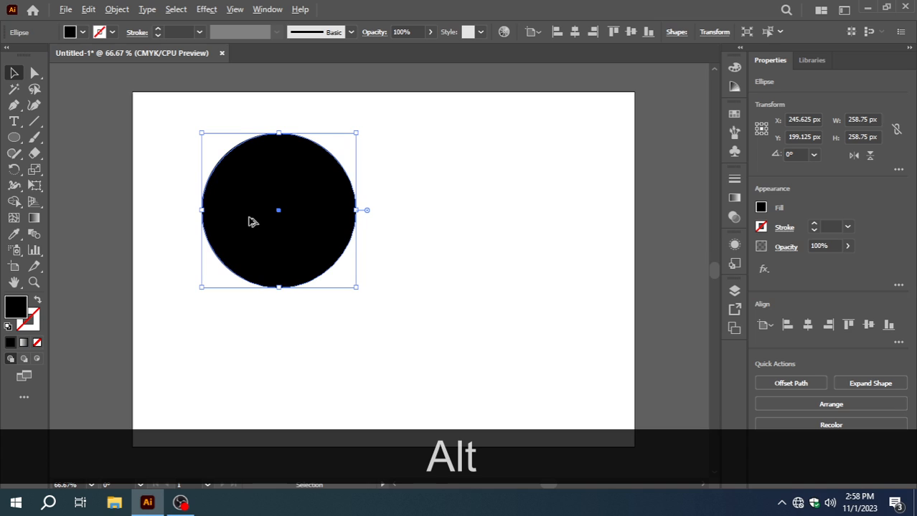
left_click_drag(253, 221, 363, 223)
key("shift")
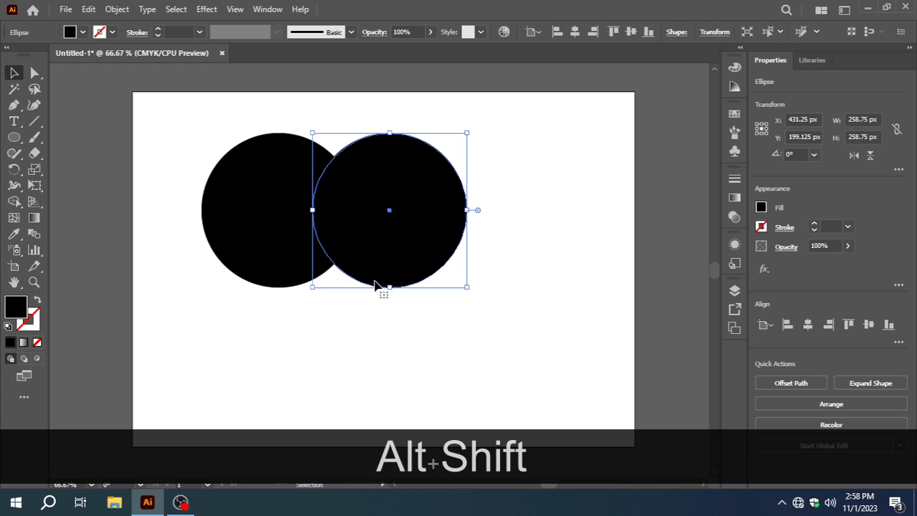
left_click(380, 314)
Intersect the two overlapping circles with Pathfinder, keeping only their shared leaf shape
left_click_drag(497, 348, 214, 122)
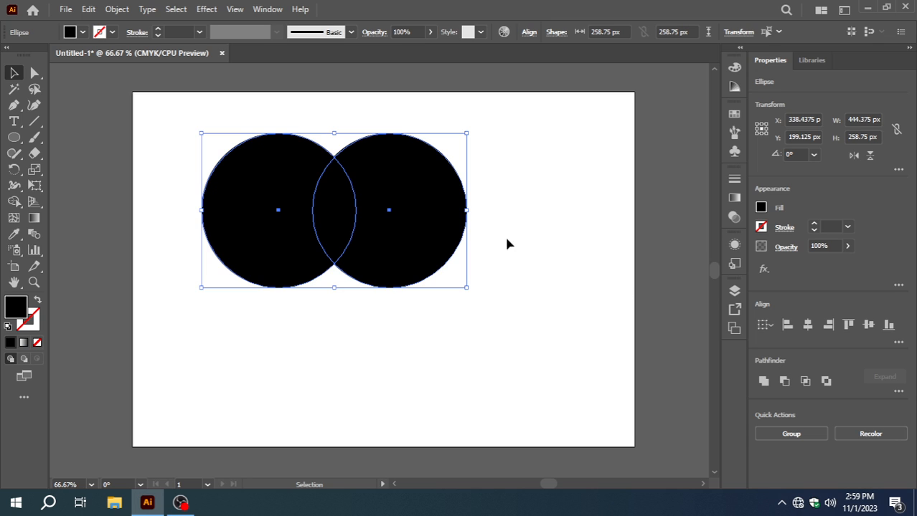
left_click(267, 10)
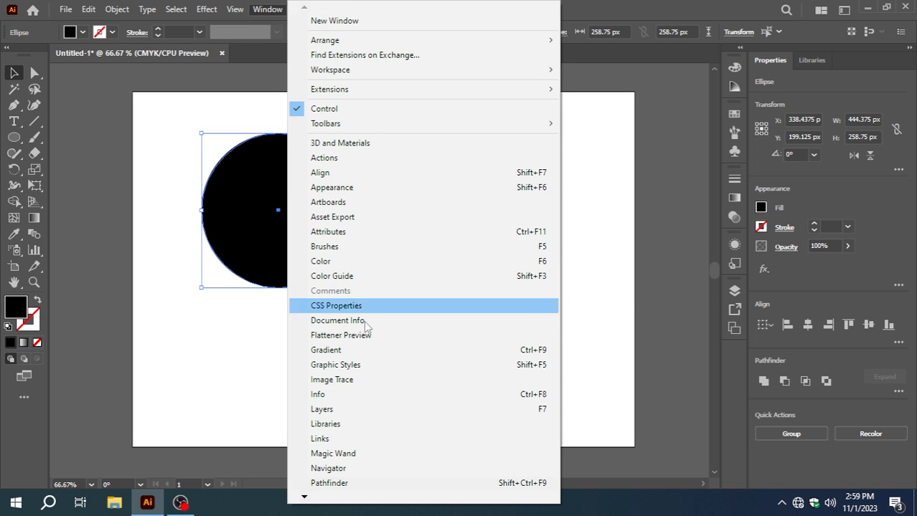
left_click(329, 484)
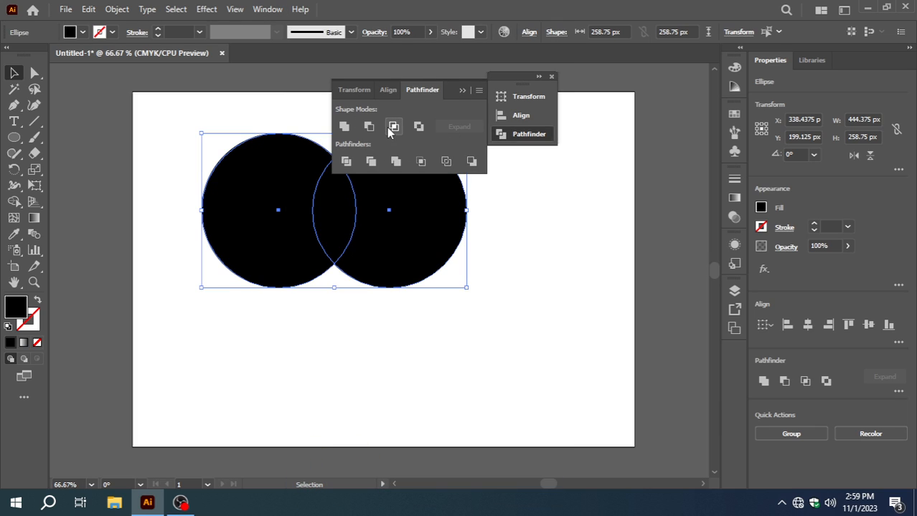
left_click(551, 77)
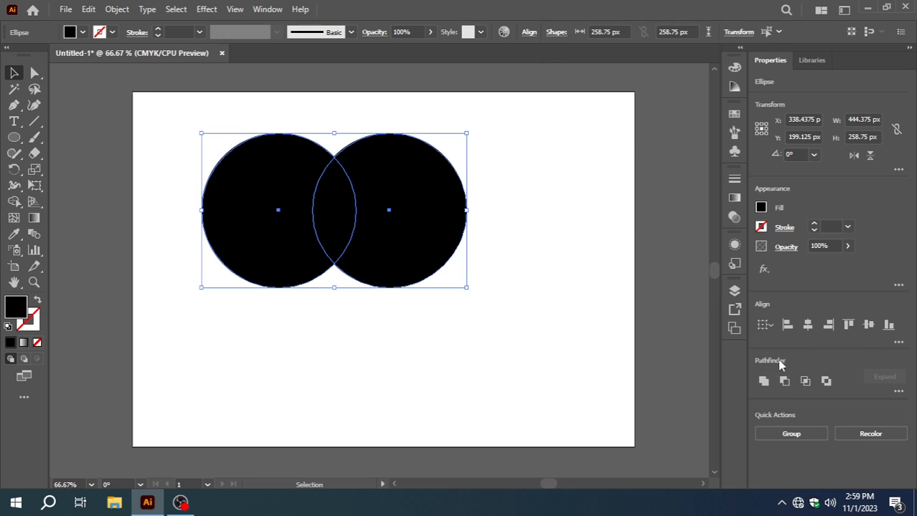
left_click(898, 391)
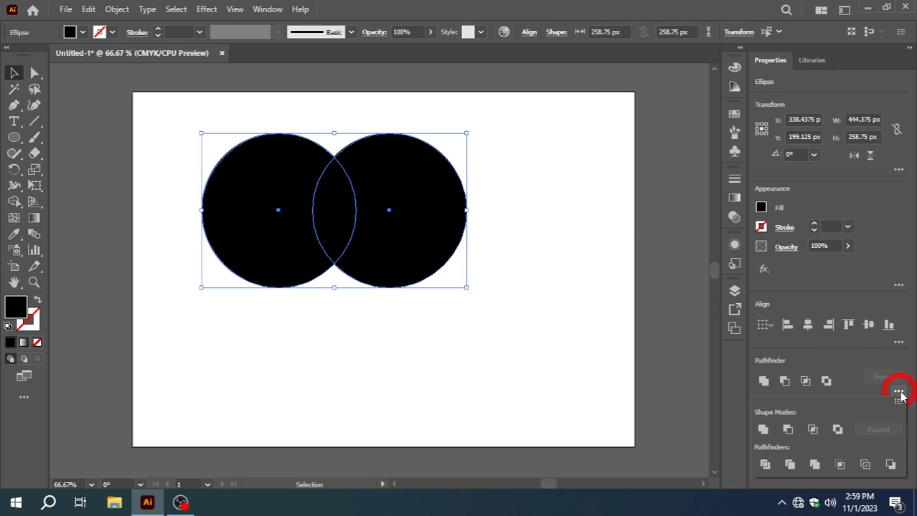
left_click(805, 382)
left_click(806, 381)
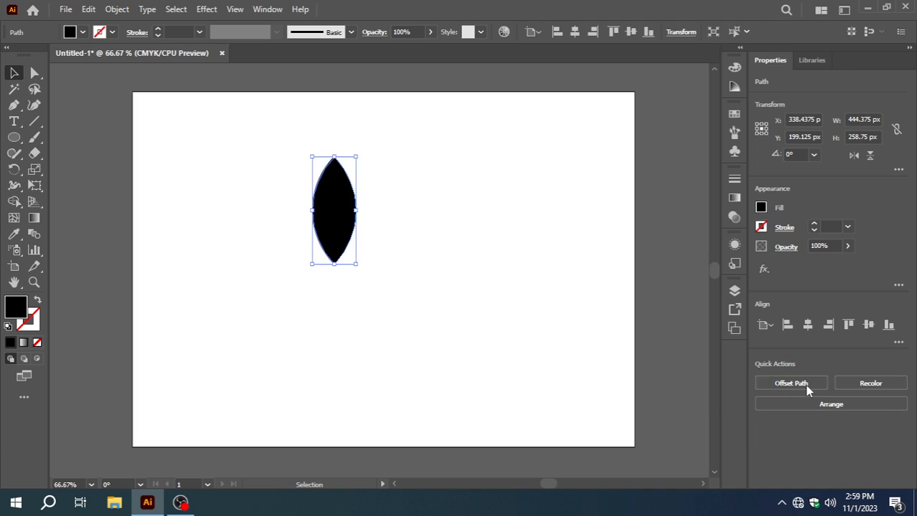
Scale the leaf proportionally from its center to about 94 by 232 px and move it right to the artboard's middle
left_click(490, 238)
left_click(340, 209)
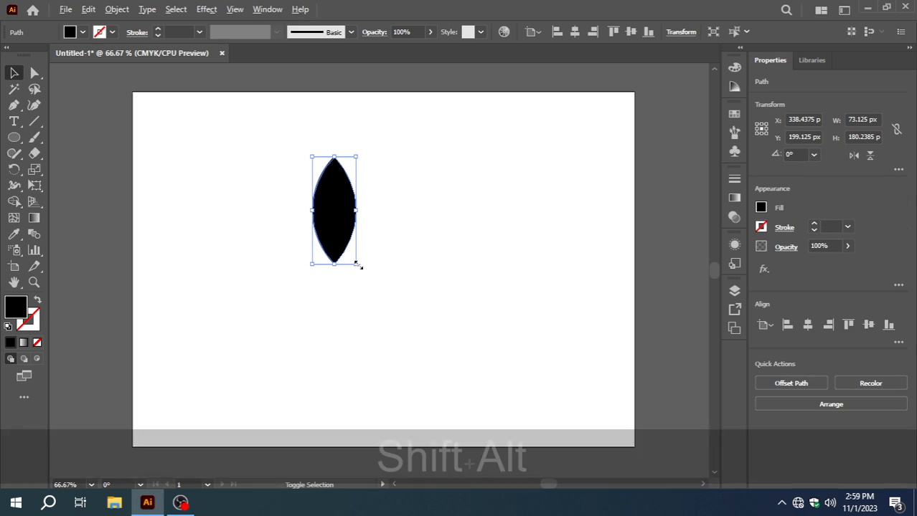
mouse_move(357, 263)
left_mouse_down()
mouse_move(366, 280)
mouse_move(358, 276)
left_mouse_up()
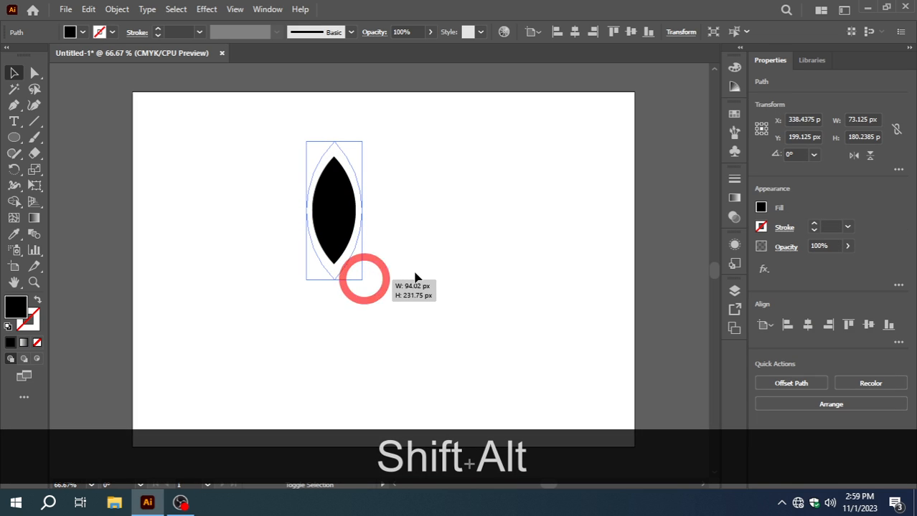
left_click(431, 243)
left_click_drag(363, 221, 403, 229)
left_click(440, 219)
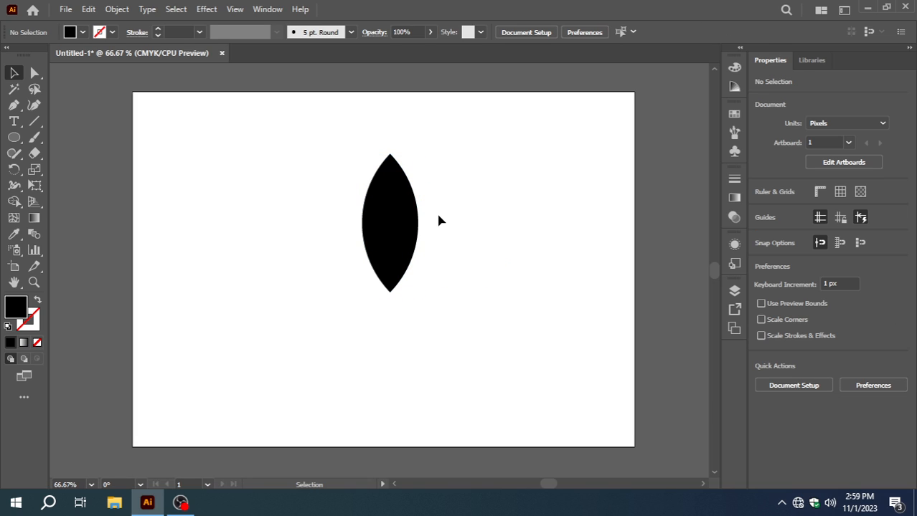
Create a copy of the leaf rotated 45° about its bottom tip
left_click(400, 227)
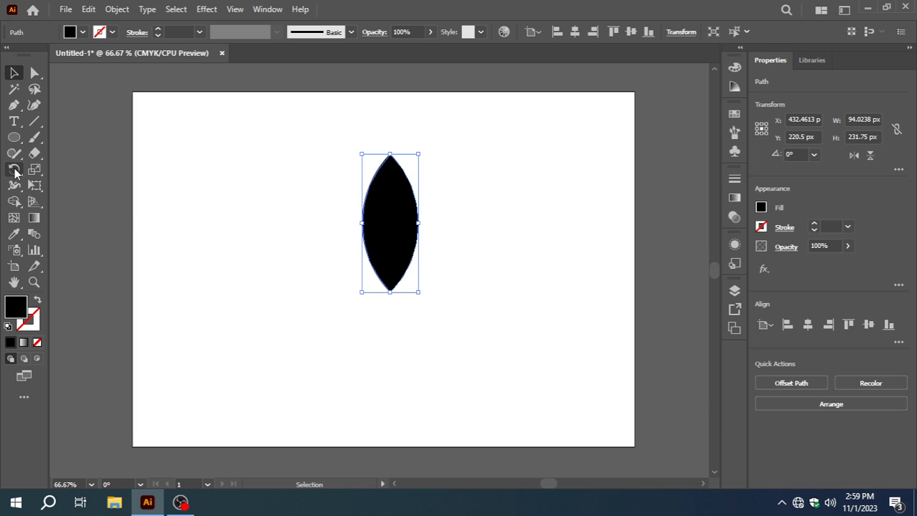
double_click(14, 170)
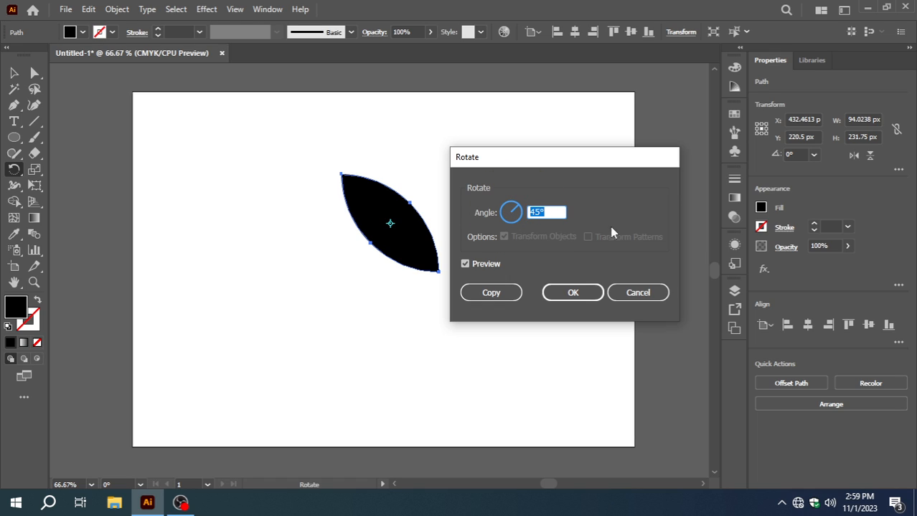
left_click(638, 294)
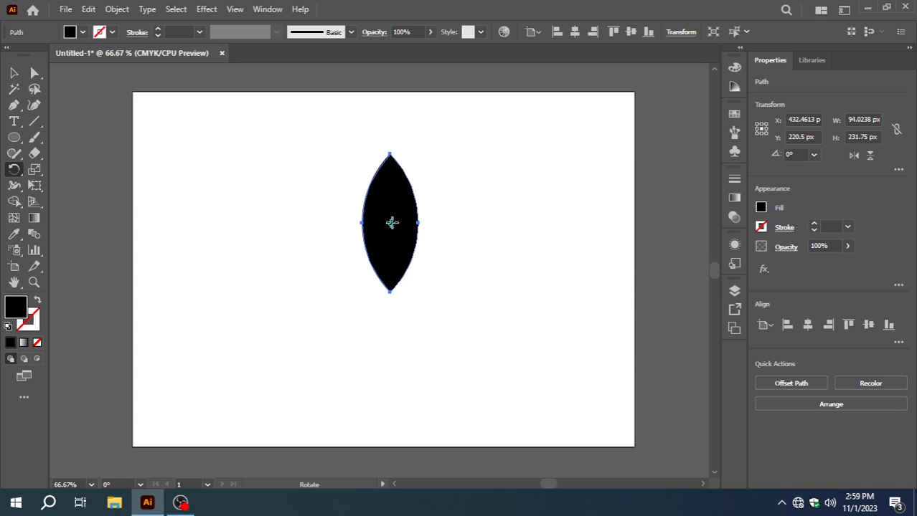
key("alt")
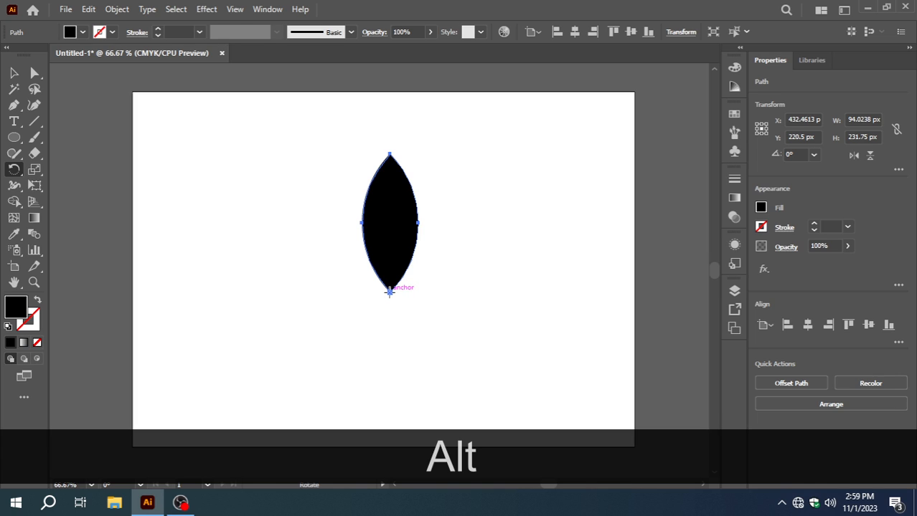
left_click(390, 292, "alt")
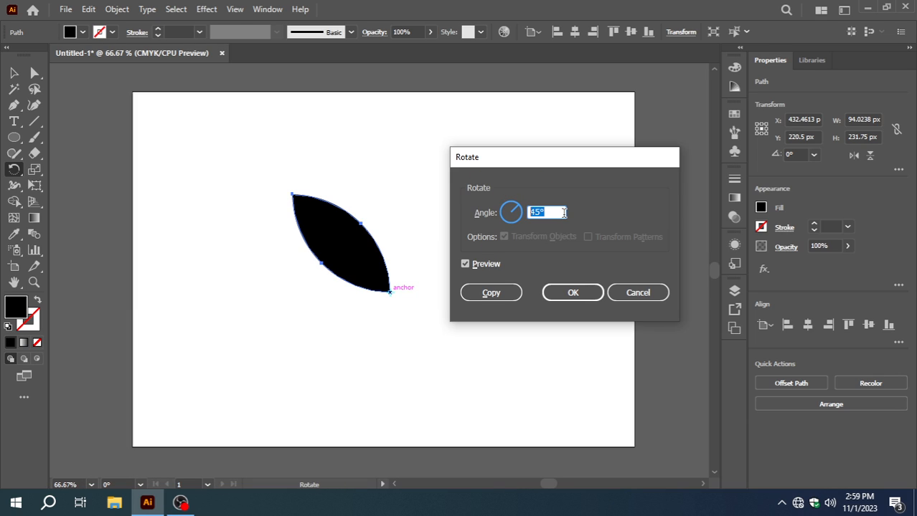
type("45")
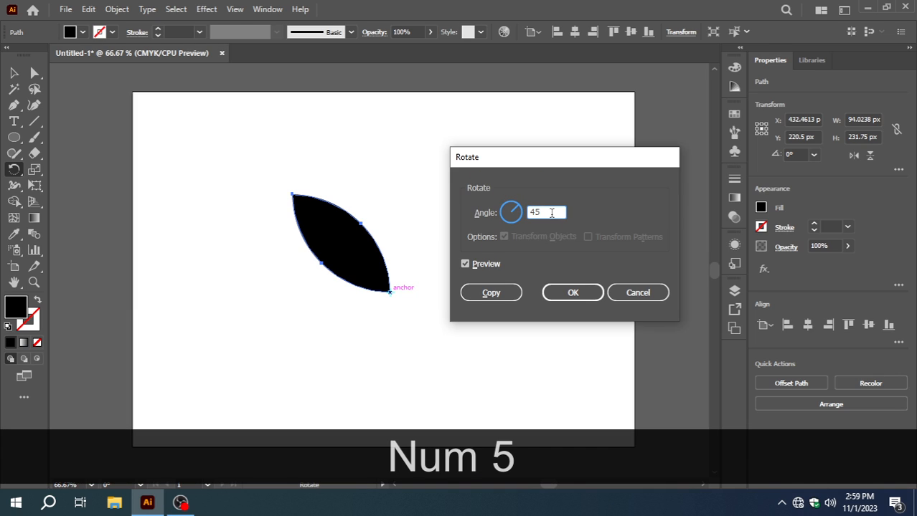
left_click(488, 293)
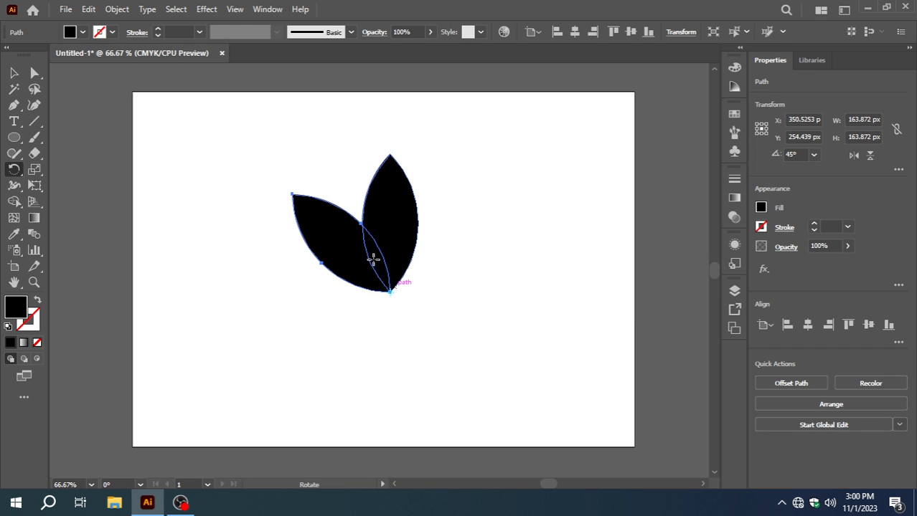
Nudge the rotated leaf copy 20 px to the left, away from the upright leaf's bottom tip
left_click(14, 74)
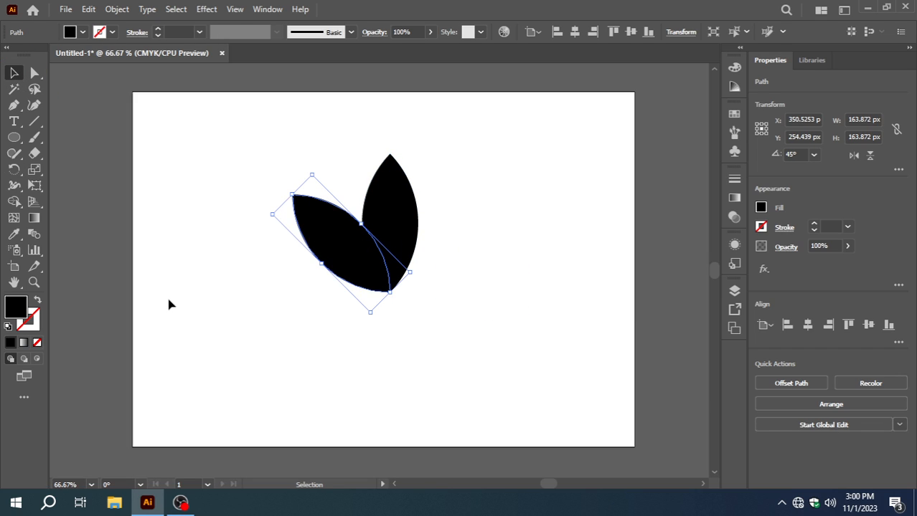
key("Left")
key("Left")
key("Left")
key("Left")
key("Left")
key("Left")
key("Left")
key("Left")
key("Left")
key("Left")
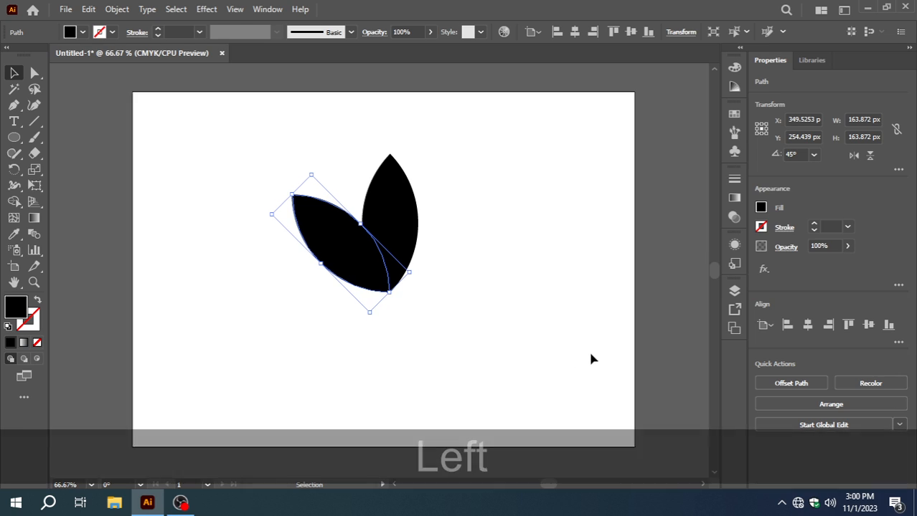
key("Left")
key("Left")
key("Left")
key("Left")
key("Left")
key("Left")
key("Left")
key("Left")
key("Left")
key("Left")
key("Left")
key("Left")
key("Left")
key("Left")
key("Left")
key("Left")
key("Left")
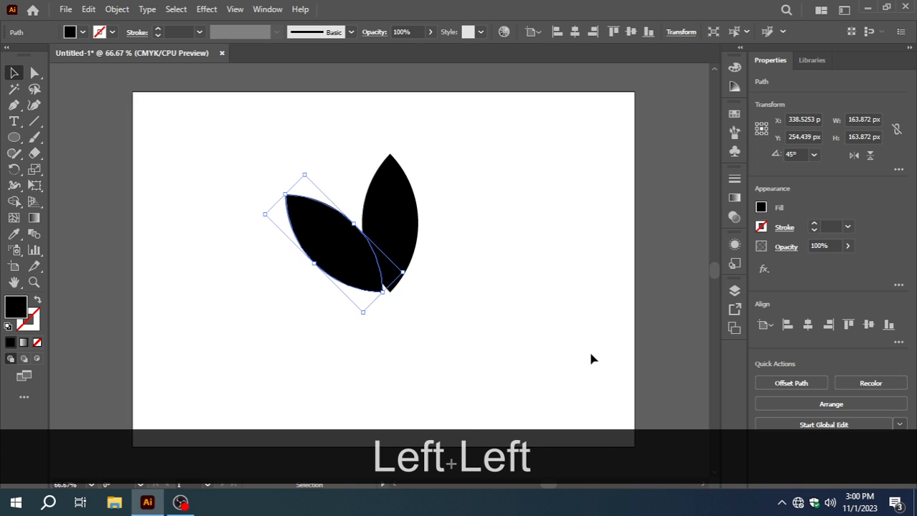
key("Left")
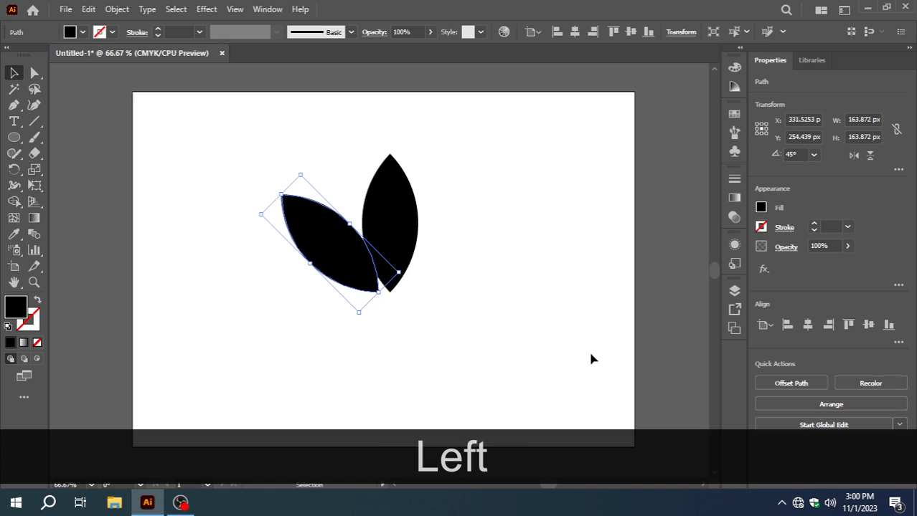
left_click(524, 356)
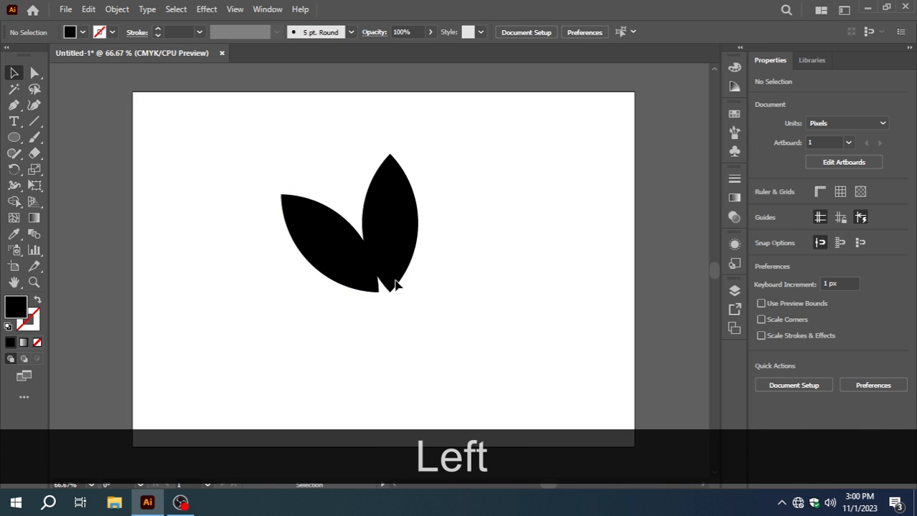
left_click(349, 272)
key("Left")
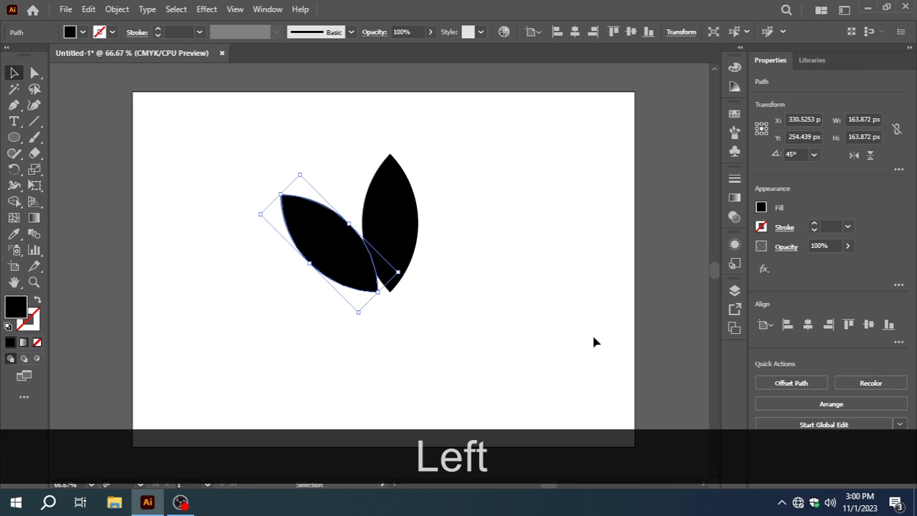
left_click(593, 342)
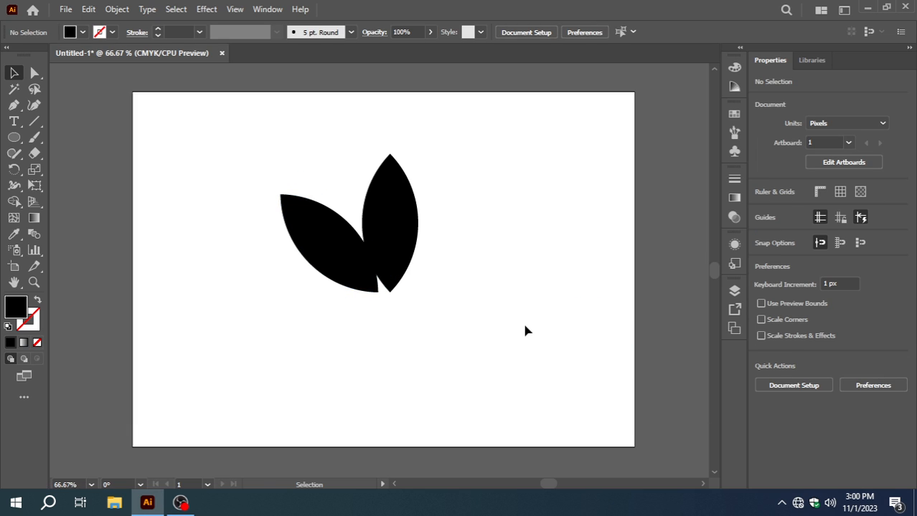
Create a copy of the tilted left leaf reflected across a vertical axis through the upright leaf's bottom tip
left_click(347, 248)
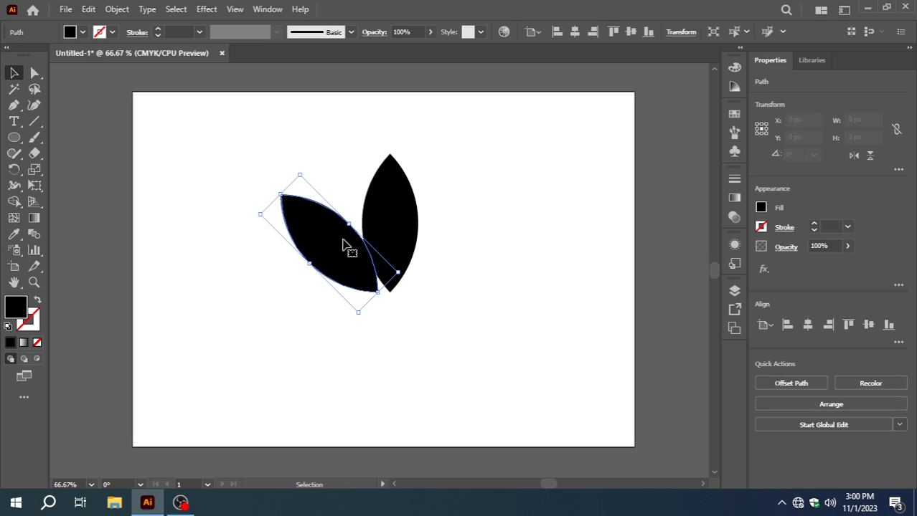
left_click(14, 169)
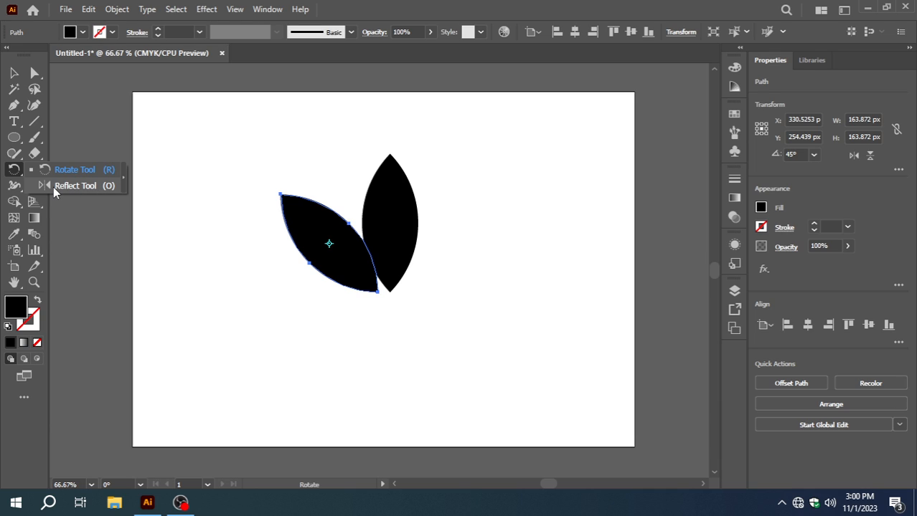
left_click(79, 185)
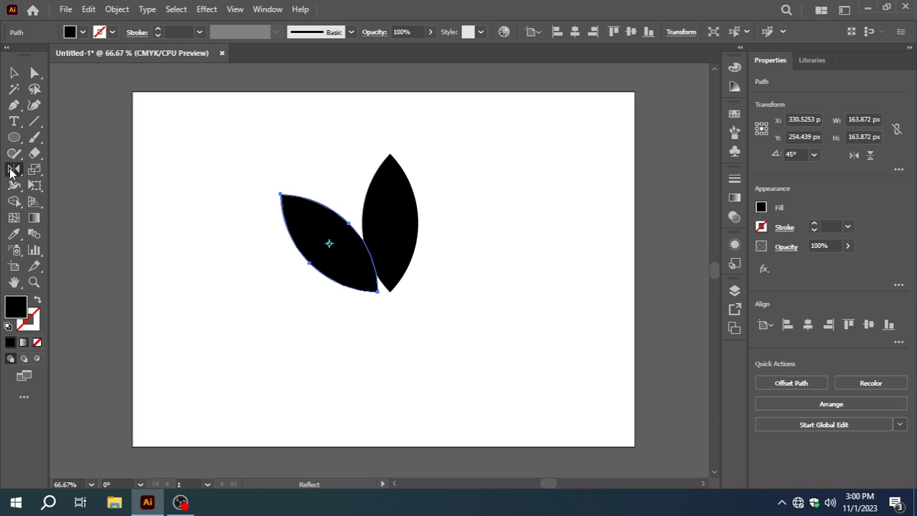
double_click(12, 171)
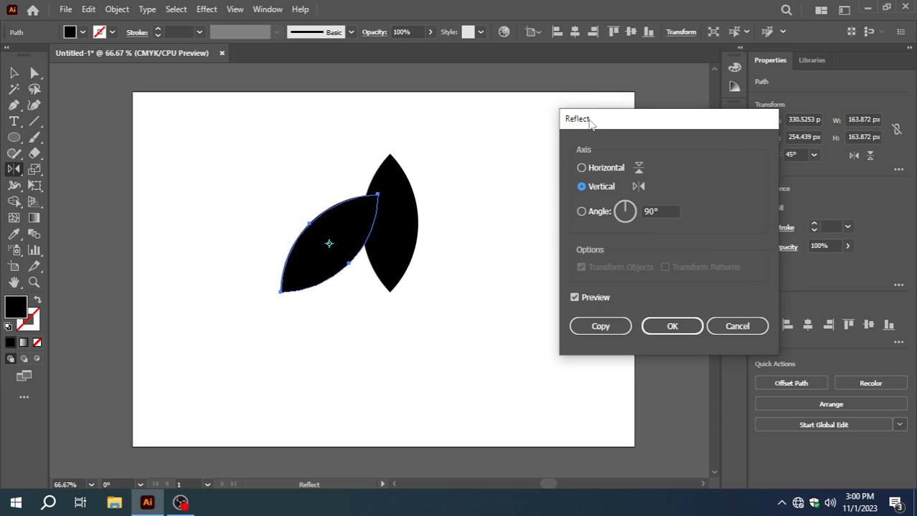
left_click(736, 326)
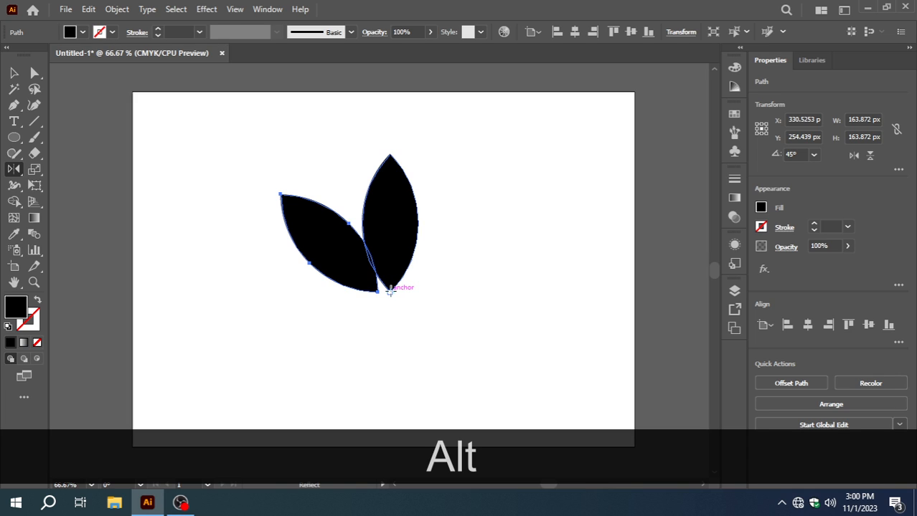
left_click(390, 291, "alt")
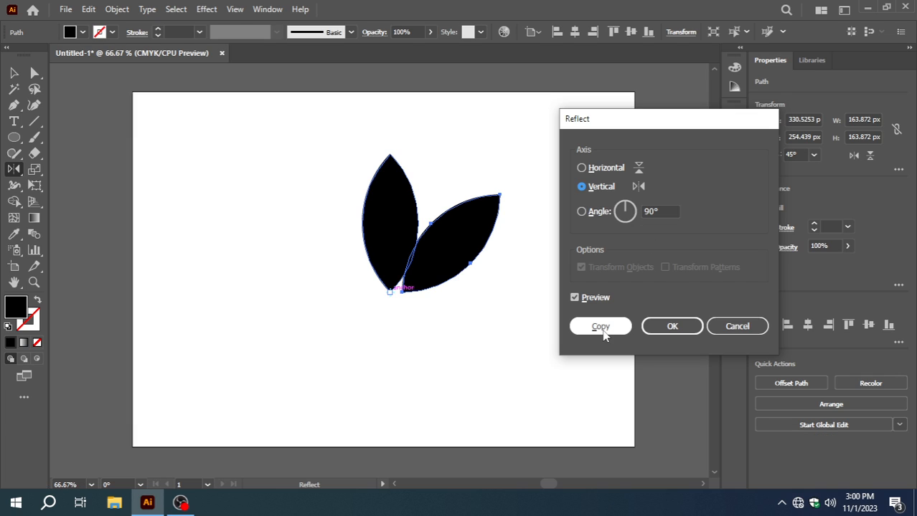
left_click(600, 327)
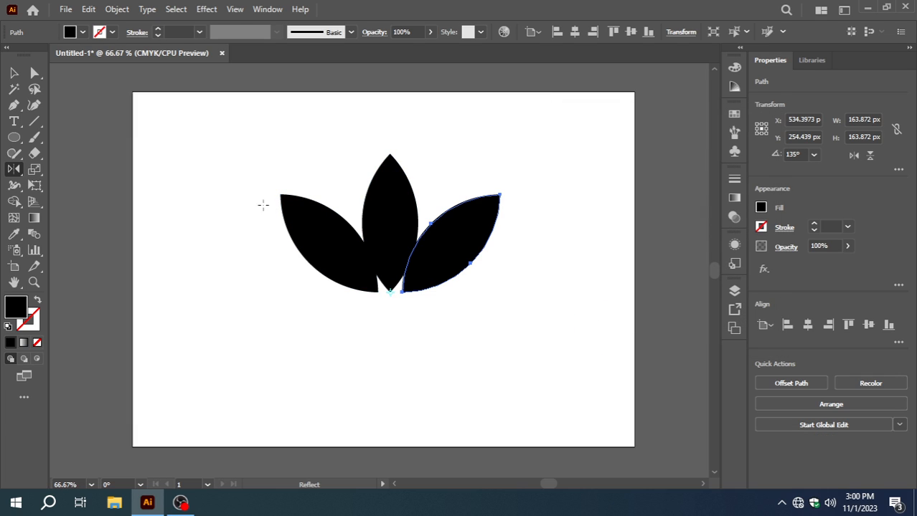
left_click(15, 76)
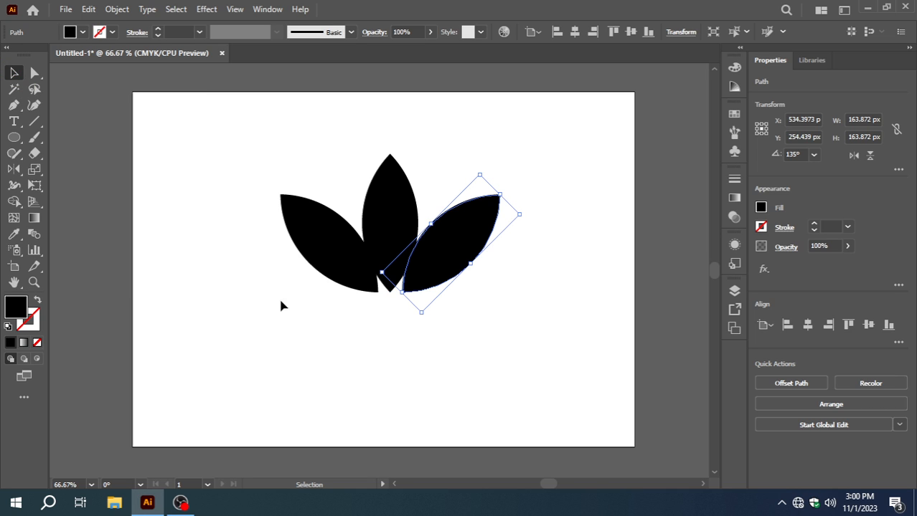
left_click(303, 324)
Draw a thin horizontal rectangle about 387 by 10 px across the lower half of the three leaves
key("ctrl")
key("ctrl+KP_Add")
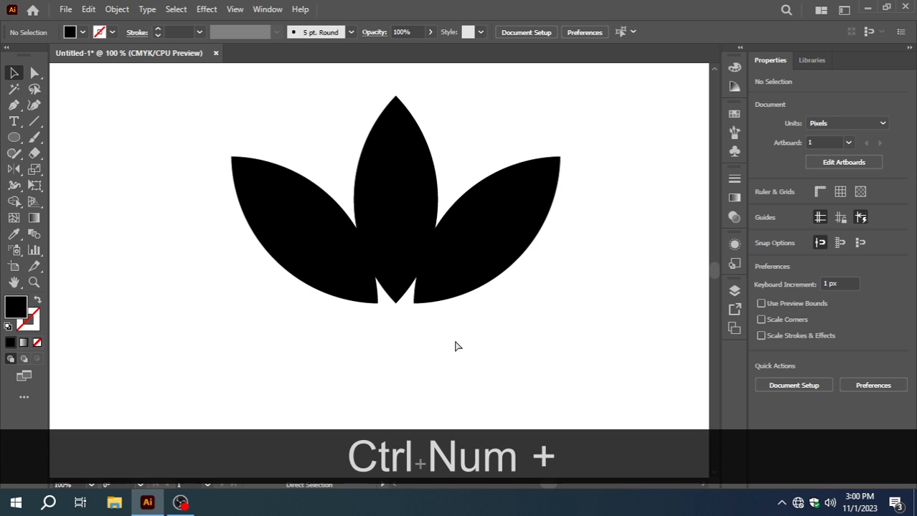
scroll(430, 319, "up", 2)
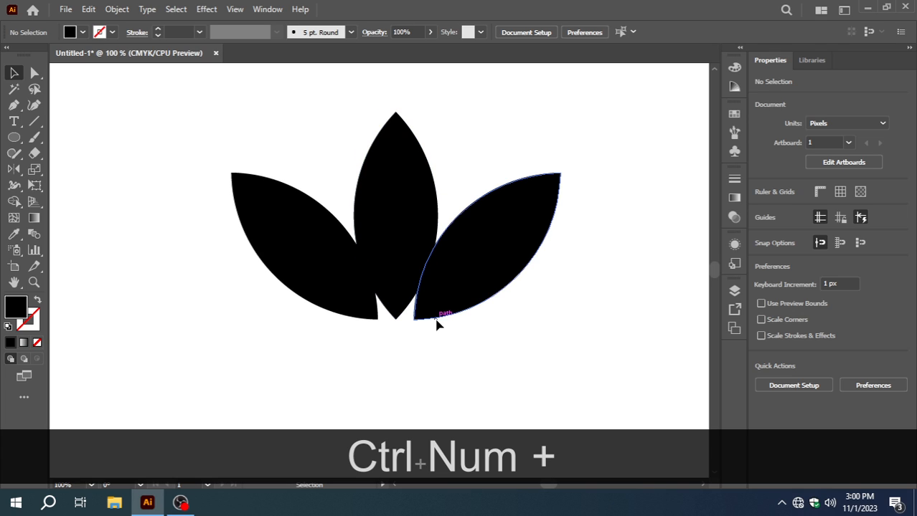
left_click(18, 138)
left_click(61, 135)
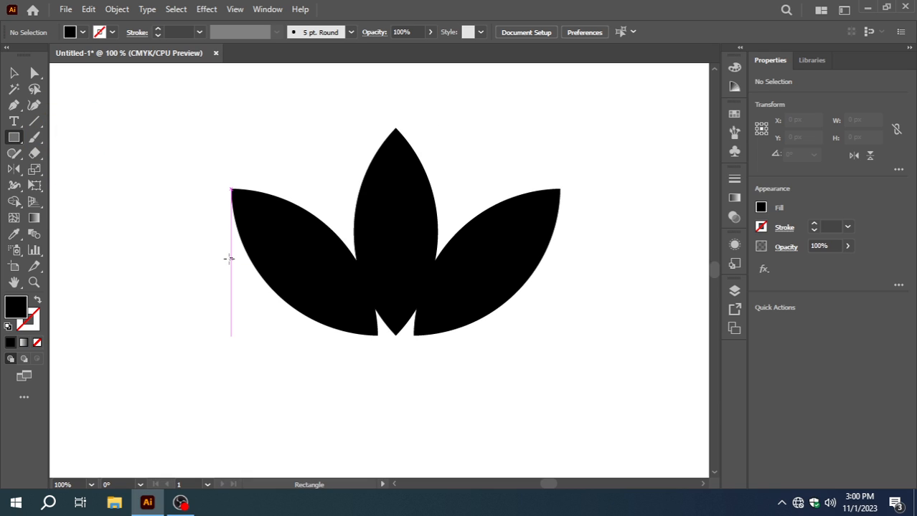
left_click_drag(231, 259, 578, 266)
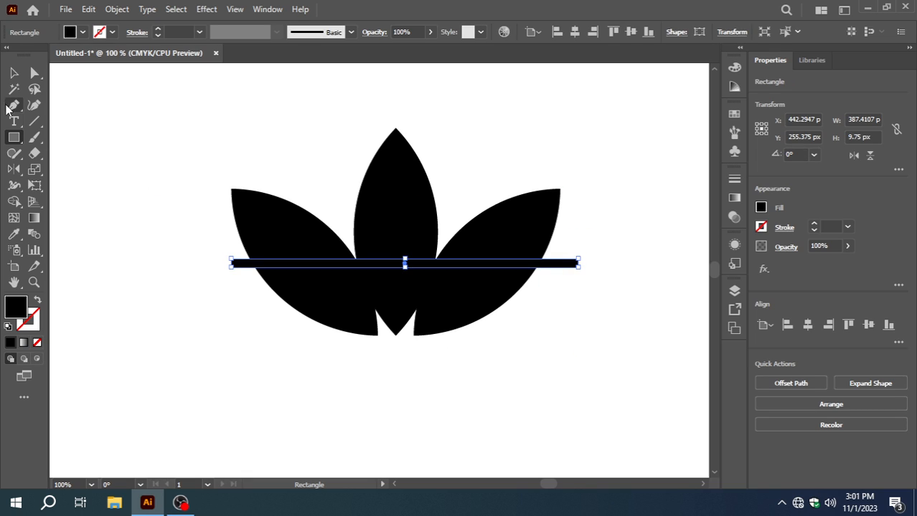
Duplicate the bar about 20 px straight down, and repeat the transformation to make a third bar
left_click(13, 72)
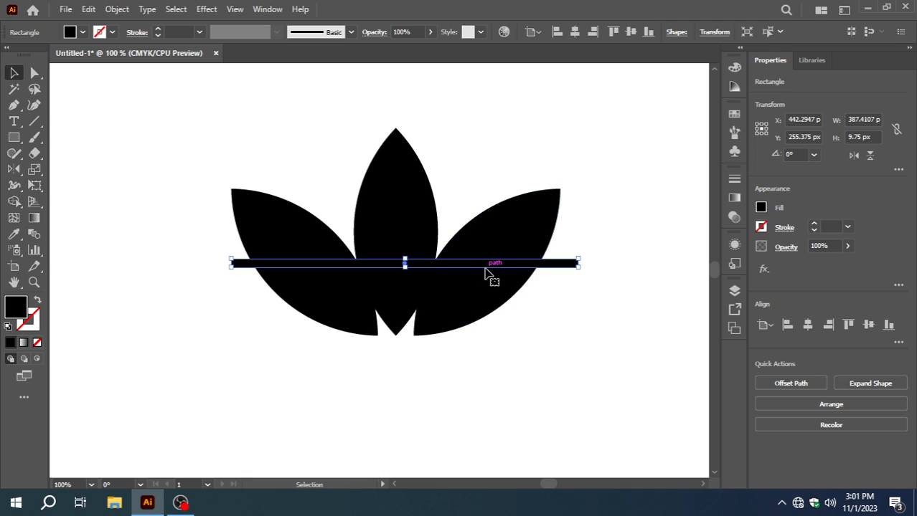
key("alt")
left_click_drag(485, 269, 485, 281)
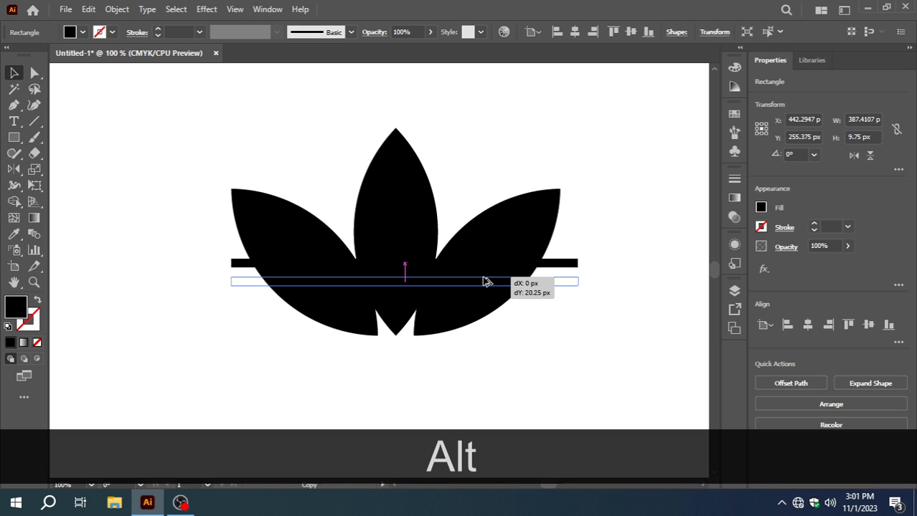
key("shift")
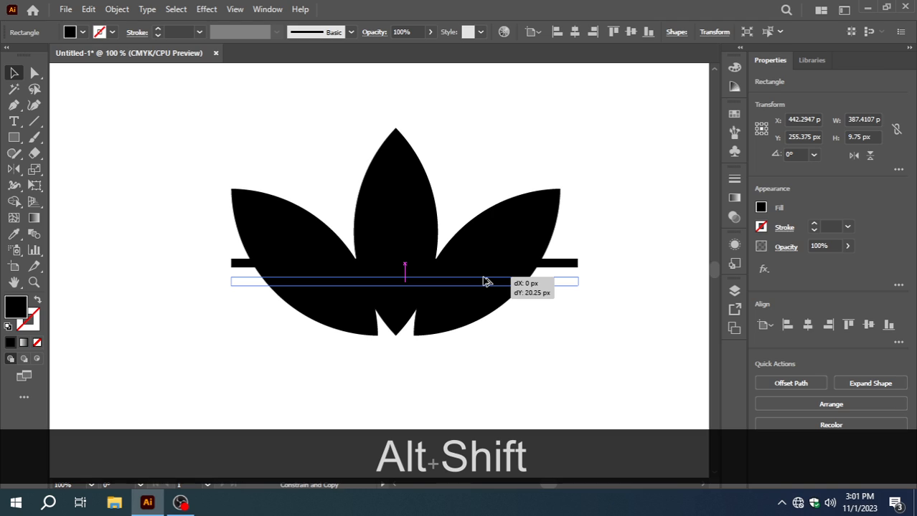
left_click_drag(485, 281, 484, 281)
key("ctrl")
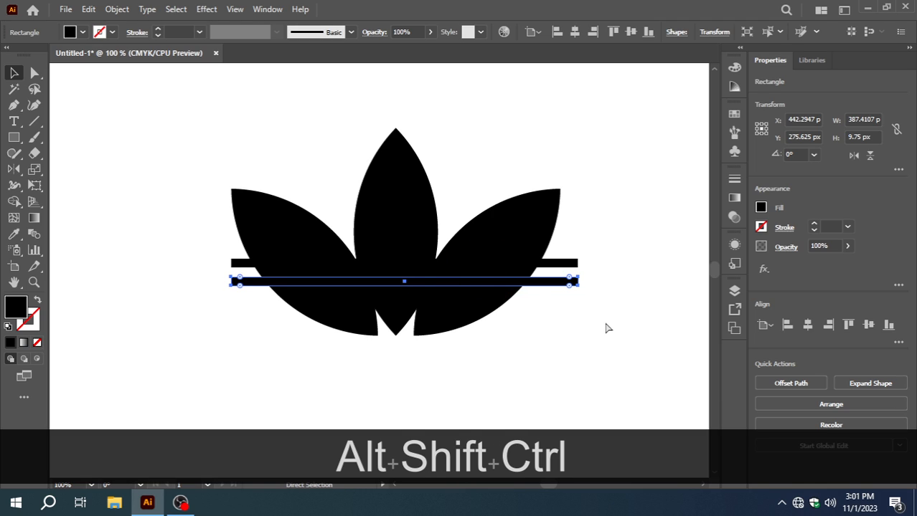
key("ctrl+alt+shift+d")
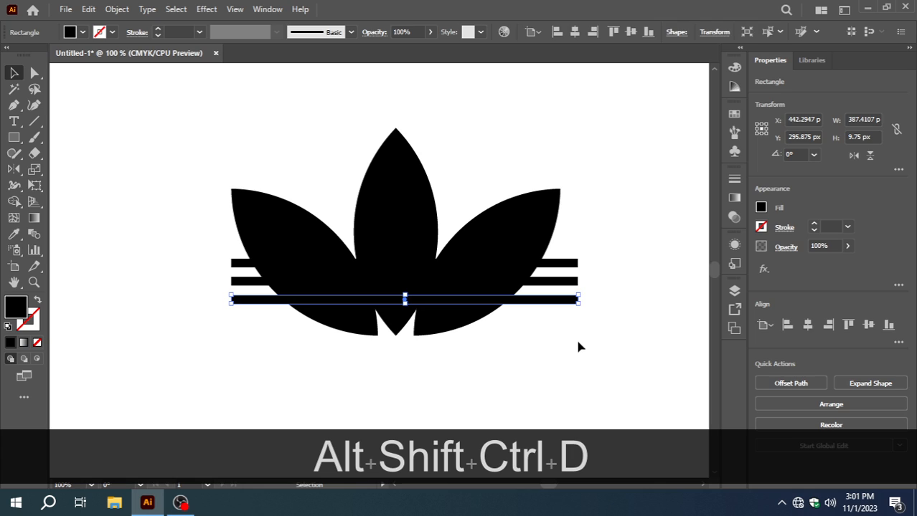
Move the lowest bar about 10 px further down
left_click(578, 339)
left_click(567, 300)
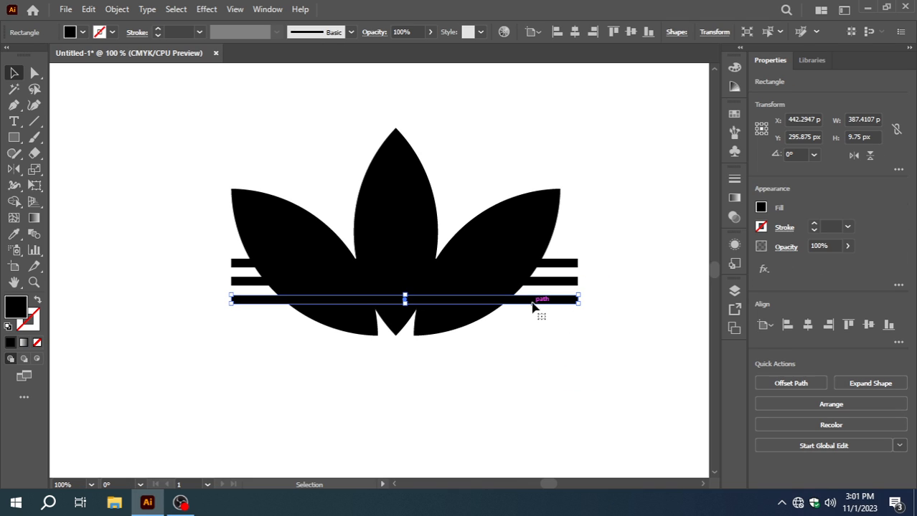
left_click_drag(532, 305, 533, 320)
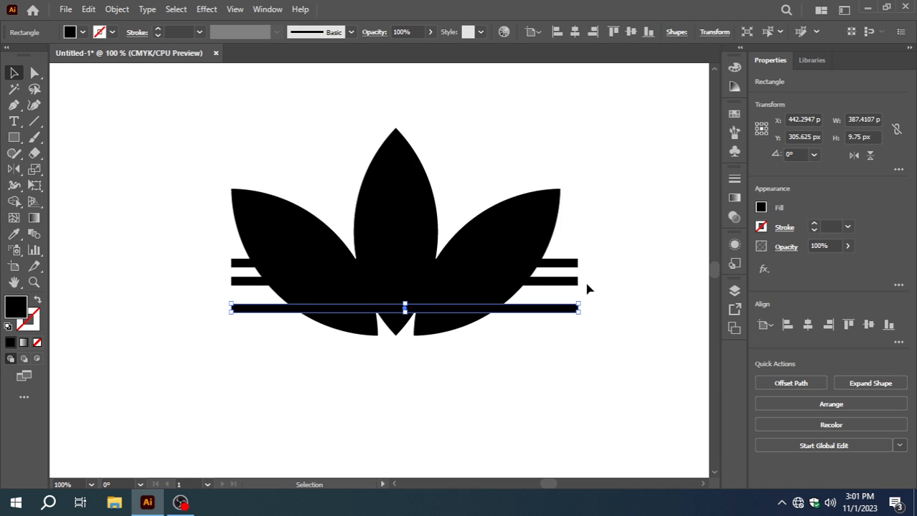
mouse_move(576, 281)
left_mouse_down()
mouse_move(583, 288)
mouse_move(563, 286)
left_mouse_up()
left_click(619, 293)
Distribute the three bars evenly by their vertical centers
left_click_drag(590, 252, 565, 318)
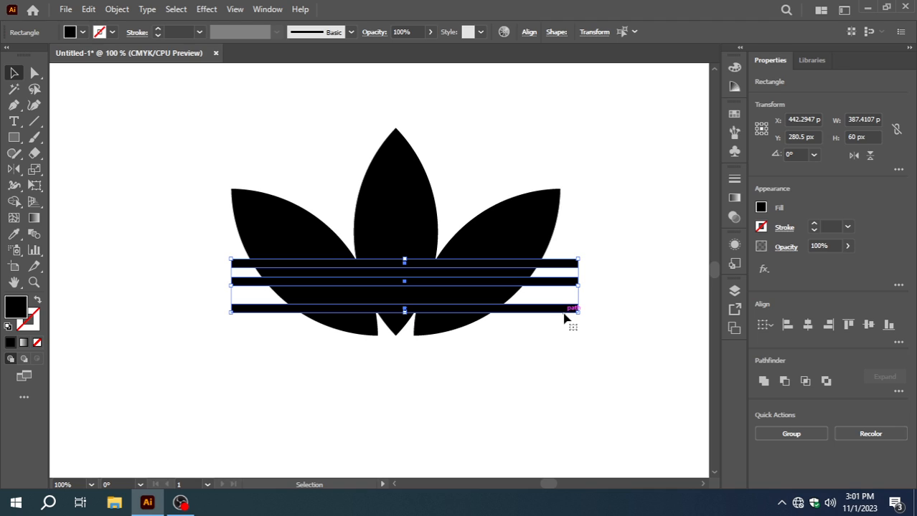
left_click(898, 342)
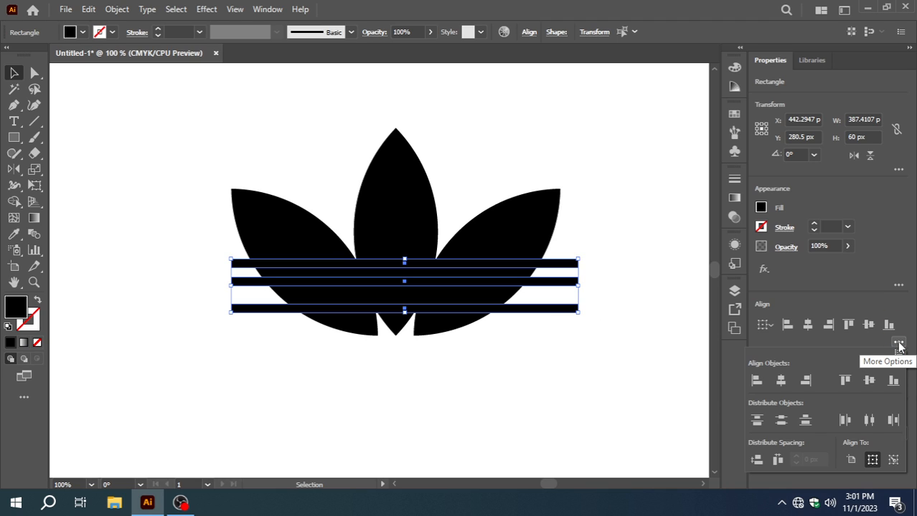
left_click(780, 419)
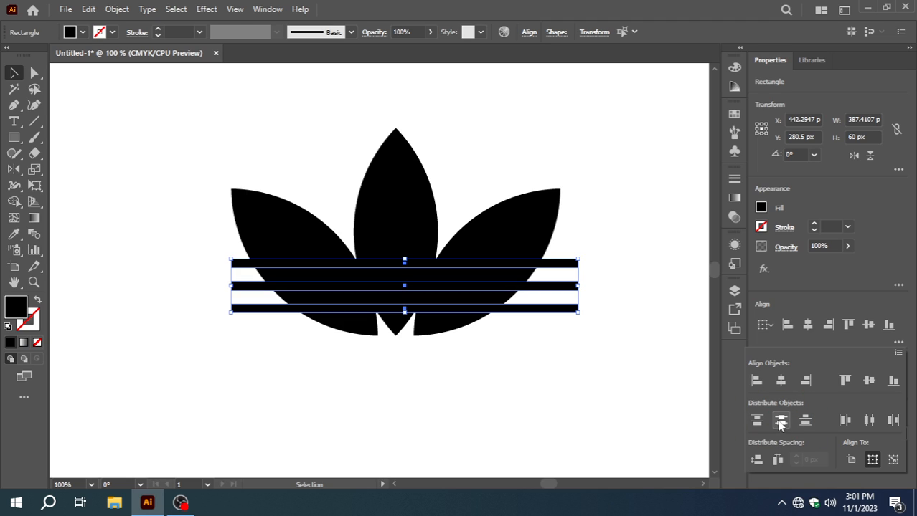
left_click(561, 375)
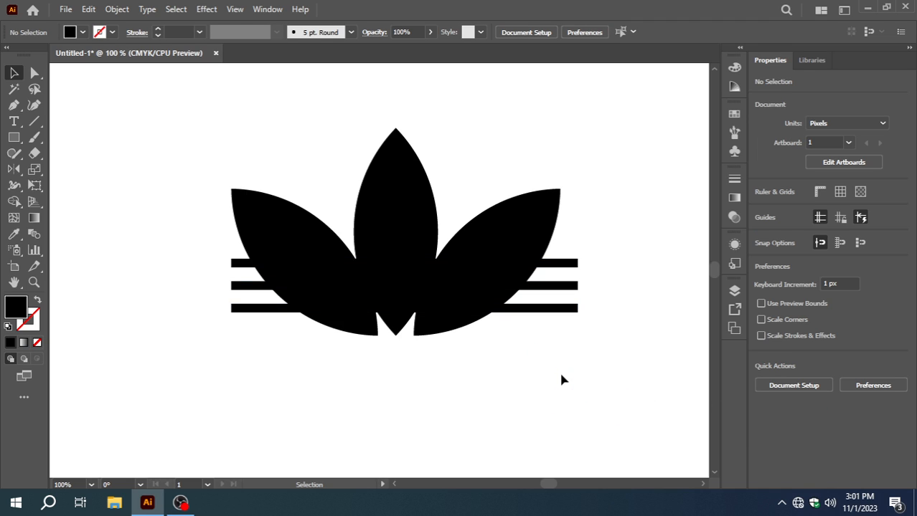
Erase the bar ends sticking out on both sides of the leaves with the Shape Builder tool
left_click_drag(539, 368, 194, 120)
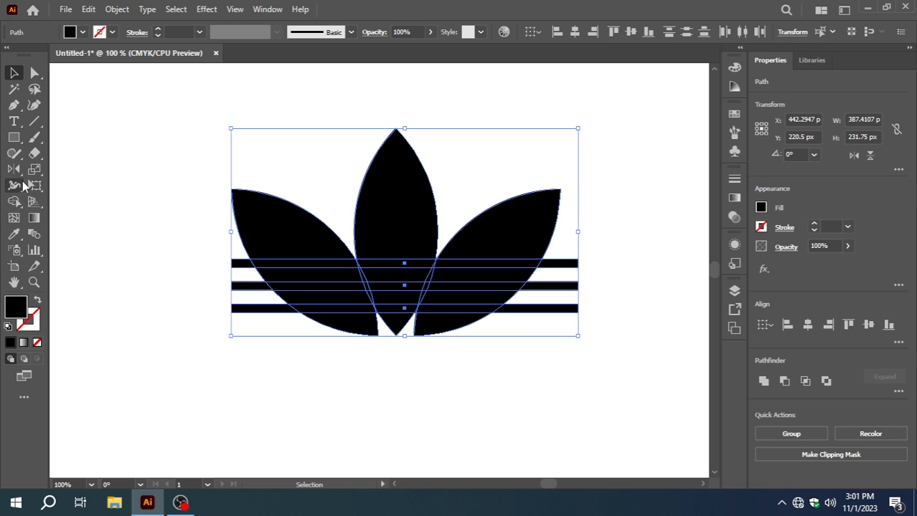
left_click(14, 203)
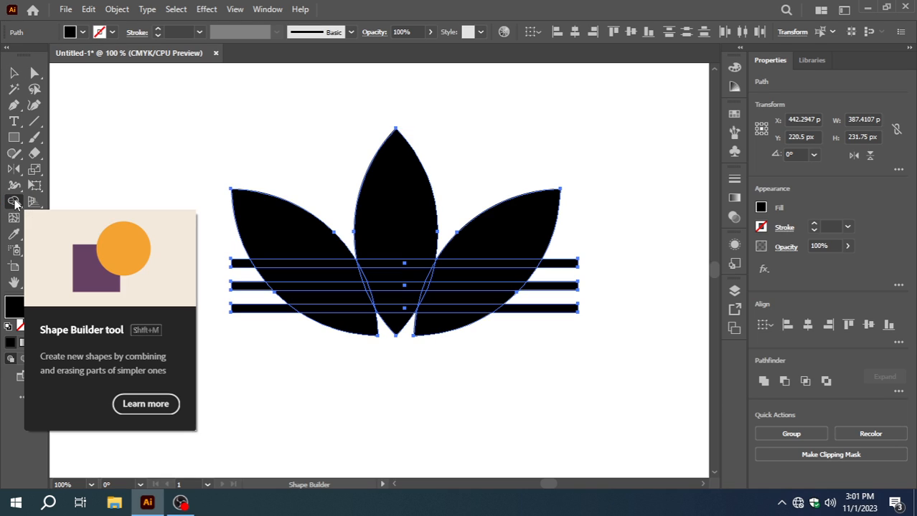
key("alt")
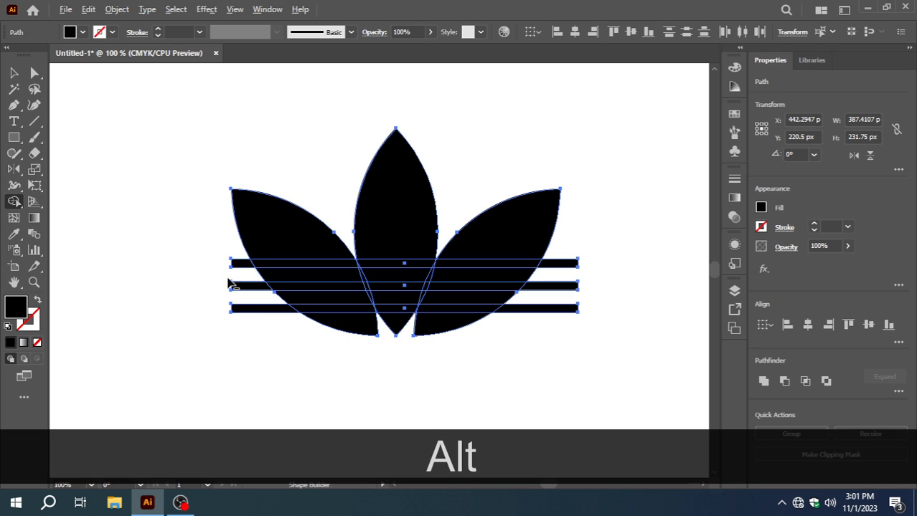
mouse_move(230, 253)
left_mouse_down()
mouse_move(246, 294)
mouse_move(274, 323)
left_mouse_up()
left_click_drag(577, 246, 515, 332)
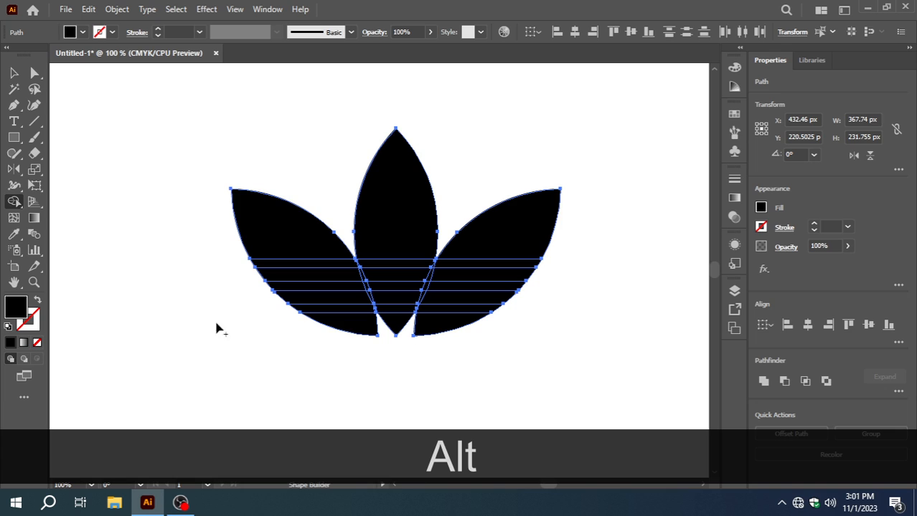
Set the fill to white (ffffff) and merge the top bar's segments into one white stripe with Shape Builder
double_click(15, 308)
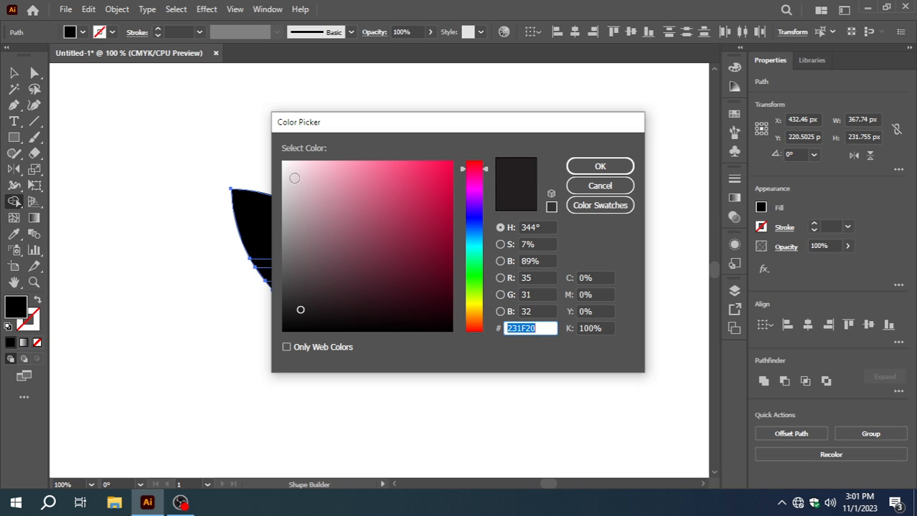
type("ffffff")
left_click(586, 172)
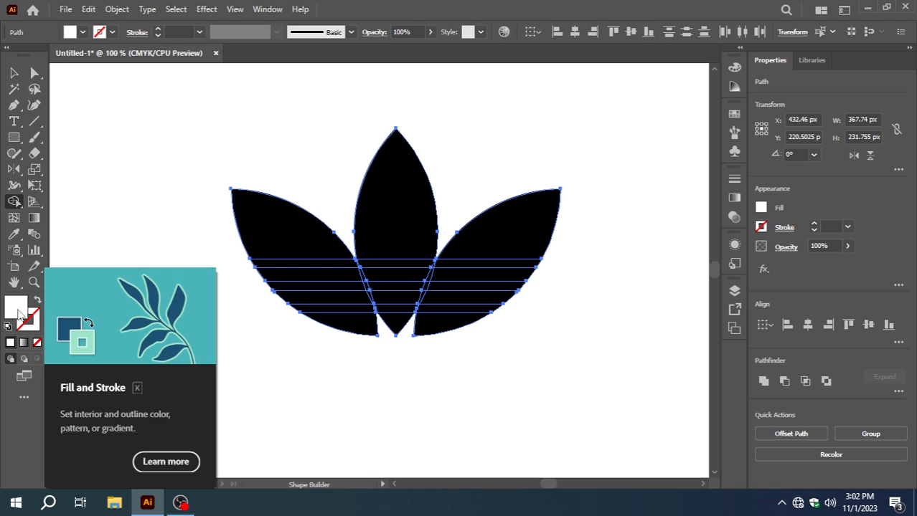
left_click(735, 68)
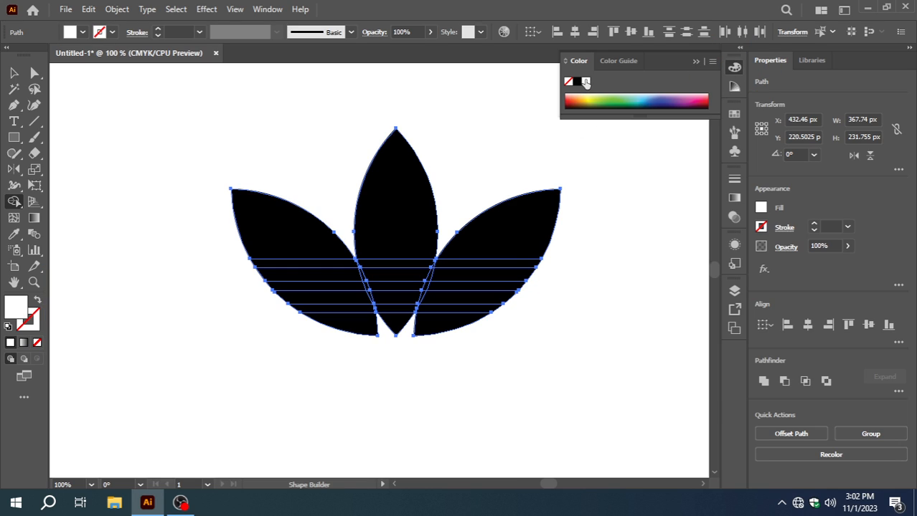
left_click(585, 82)
left_click(737, 70)
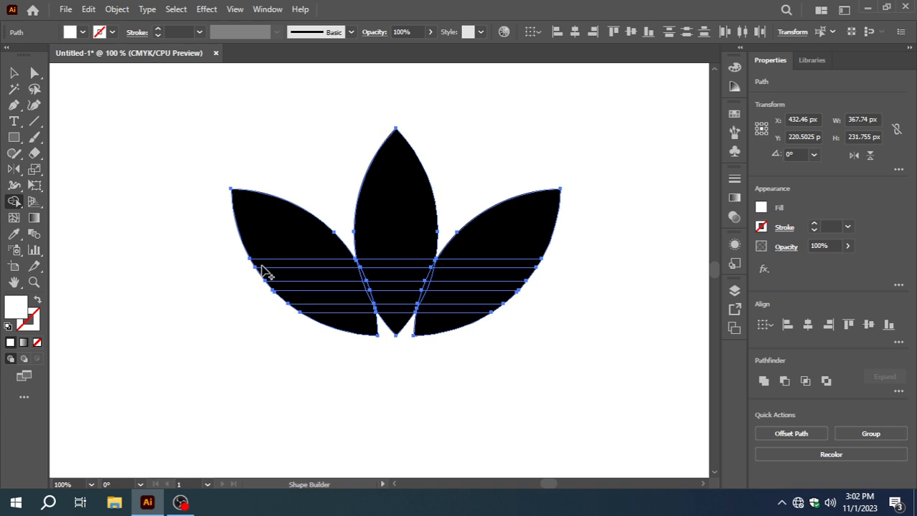
left_click_drag(262, 270, 456, 270)
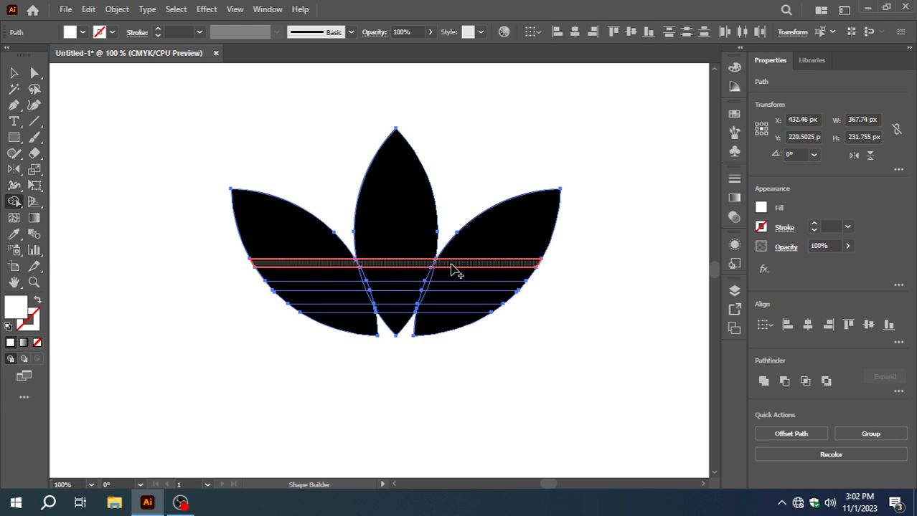
left_click_drag(513, 270, 512, 268)
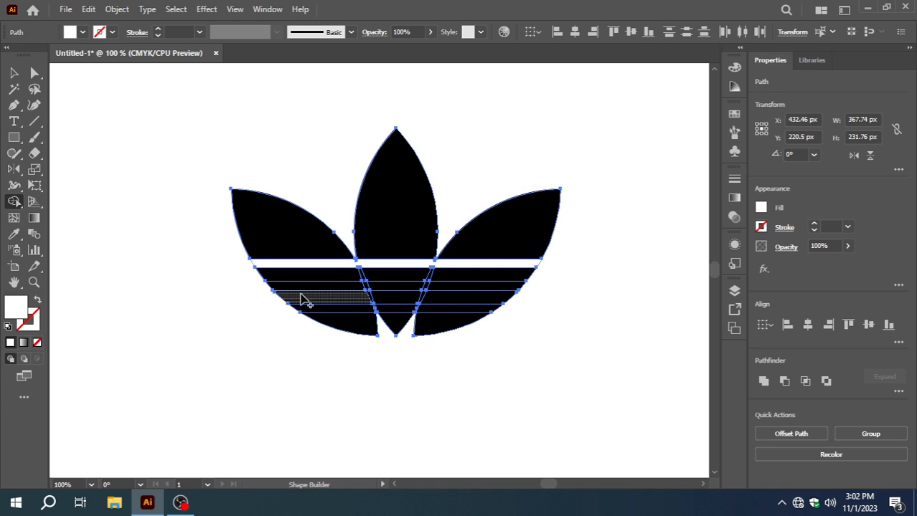
mouse_move(278, 292)
left_mouse_down()
mouse_move(393, 282)
mouse_move(370, 296)
left_mouse_up()
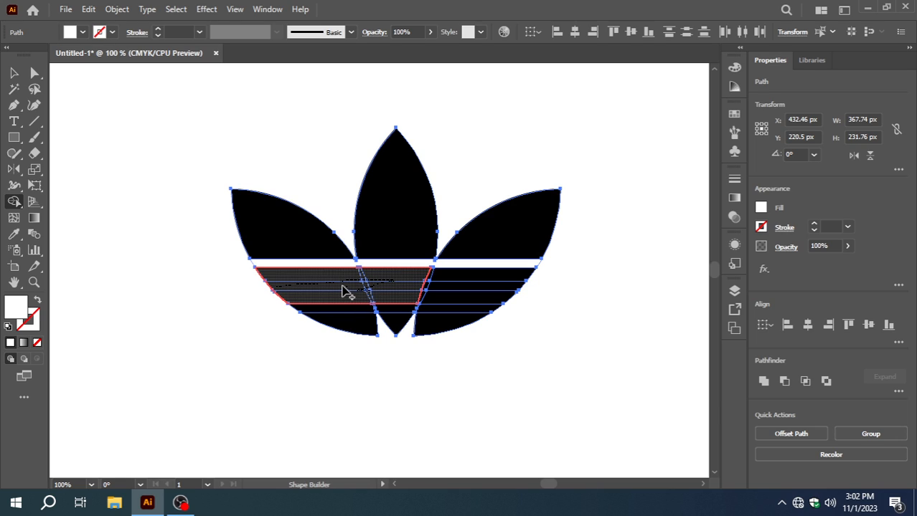
left_click_drag(276, 287, 242, 287)
key("ctrl+z")
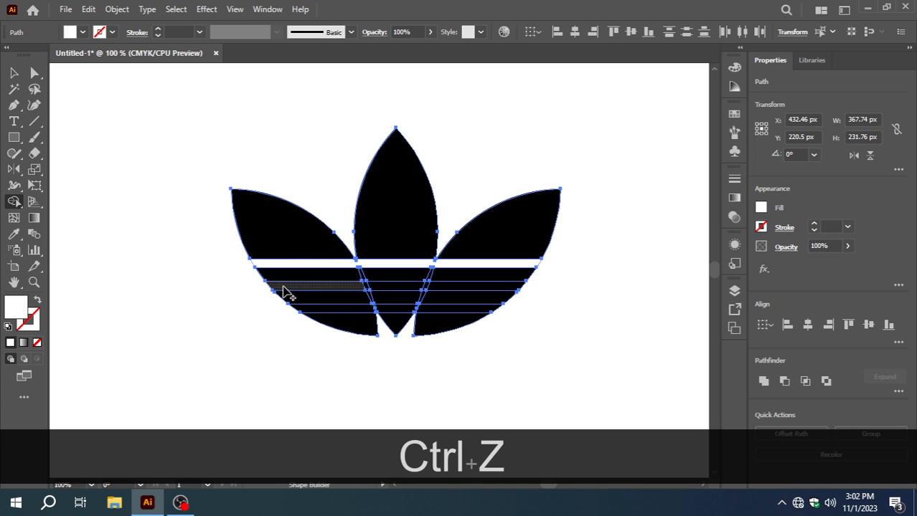
Merge the segments of the middle and lowest bars into two white stripes with Shape Builder, and deselect the artwork
left_click_drag(286, 293, 471, 289)
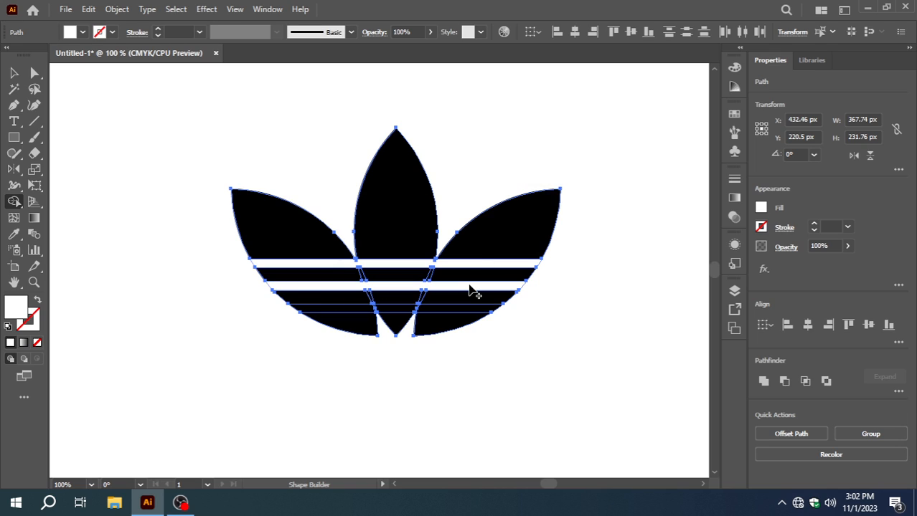
left_click_drag(313, 316, 443, 313)
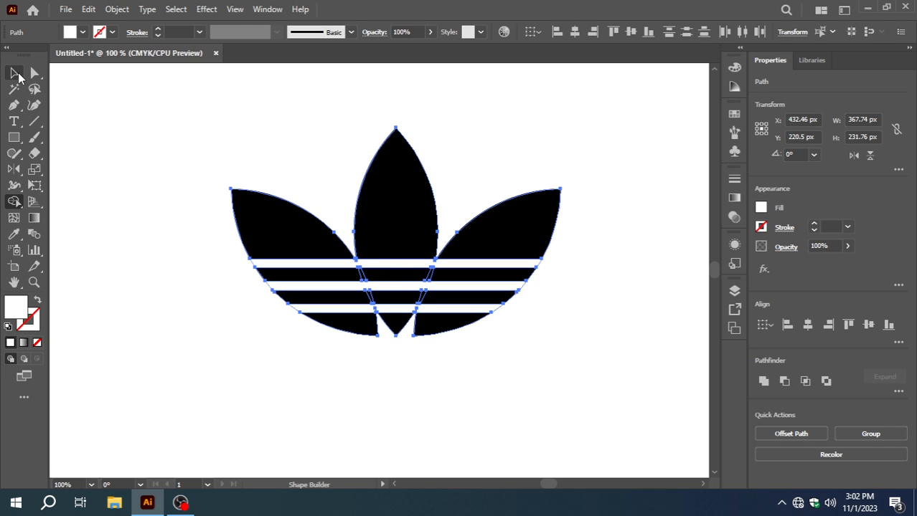
left_click(14, 73)
left_click(93, 188)
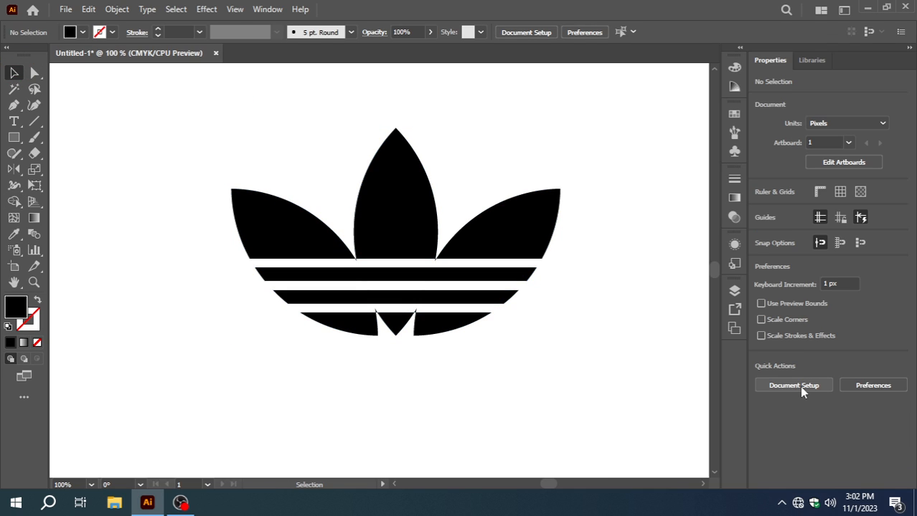
Absorb the two black slivers protruding into the lowest stripe with Shape Builder, using a white fill
key("ctrl+KP_Add")
key("ctrl+KP_Add")
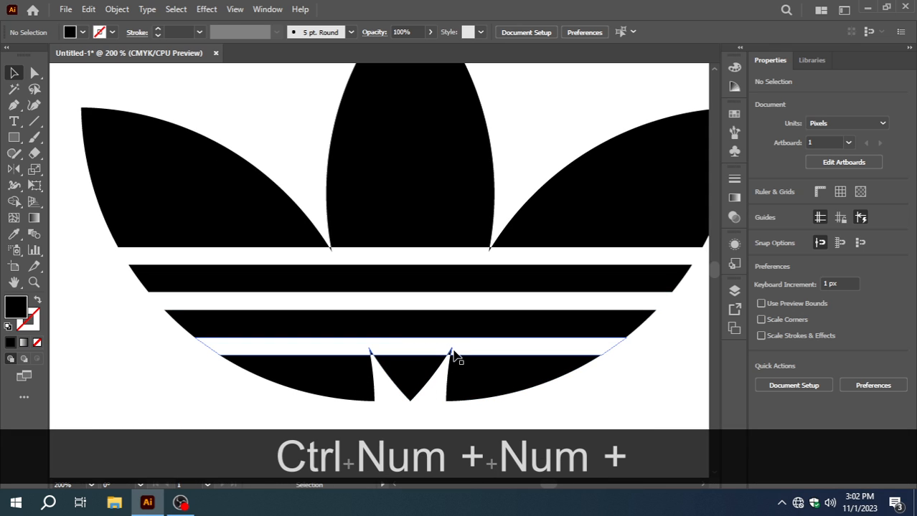
key("shift+m")
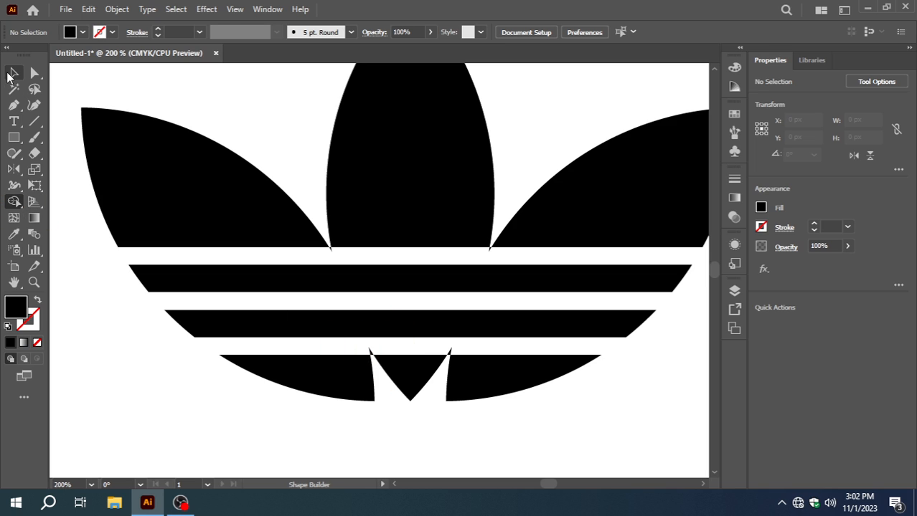
left_click(14, 73)
left_click_drag(129, 129, 593, 434)
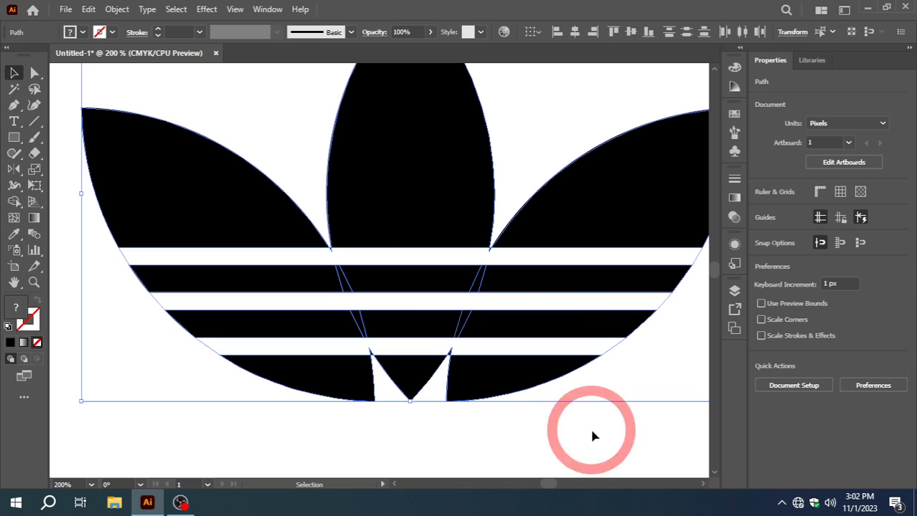
left_click(14, 201)
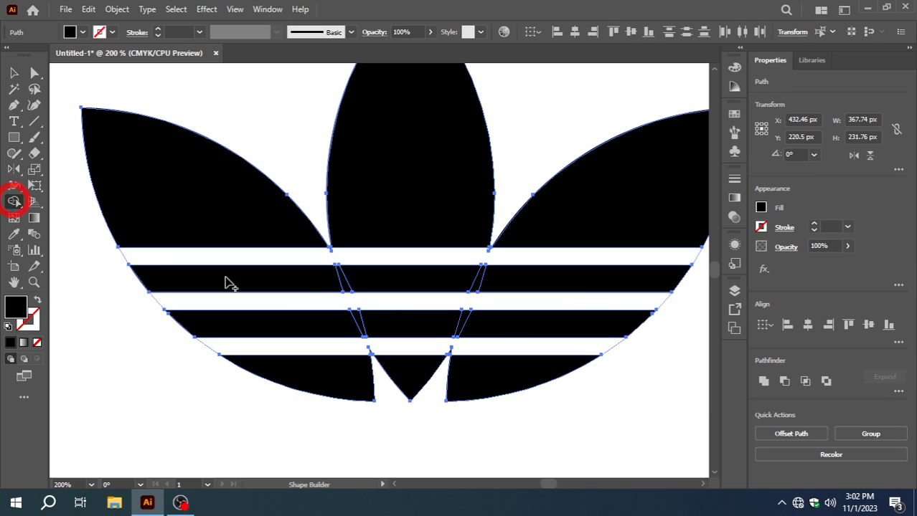
left_click_drag(465, 355, 354, 354)
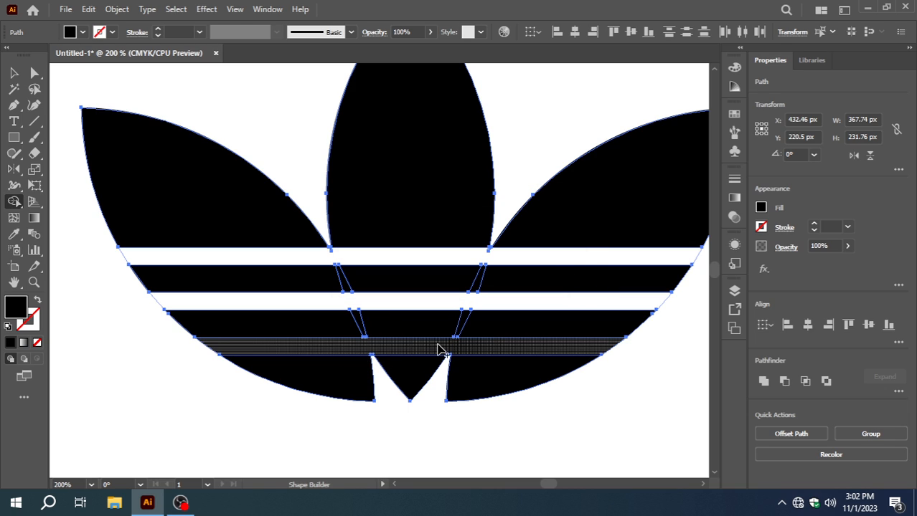
key("ctrl+z")
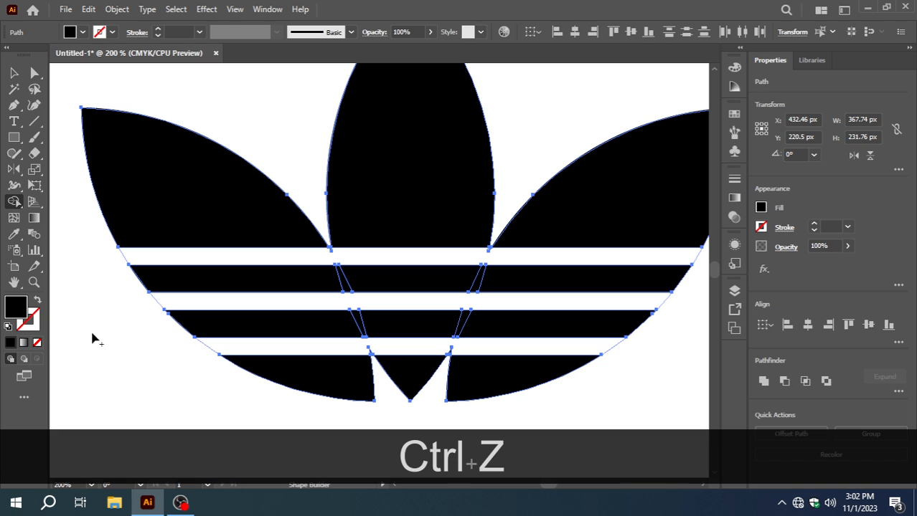
left_click(734, 67)
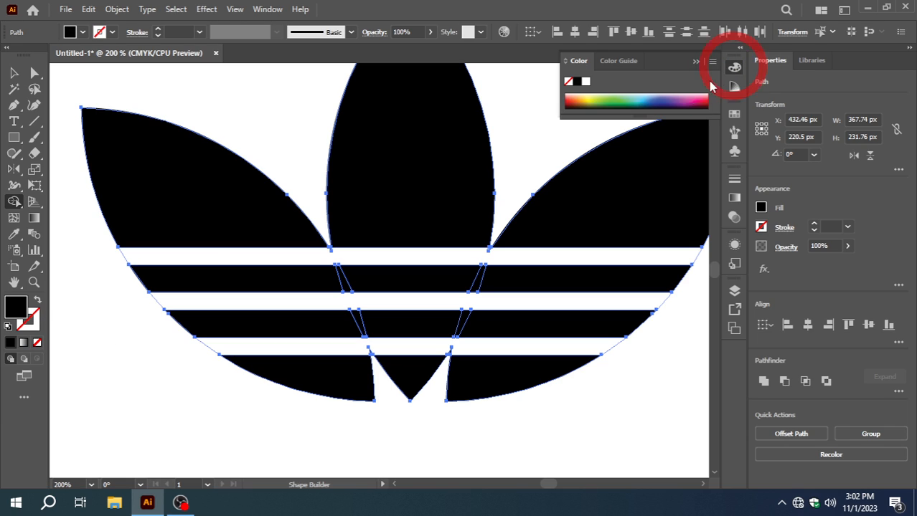
left_click(588, 84)
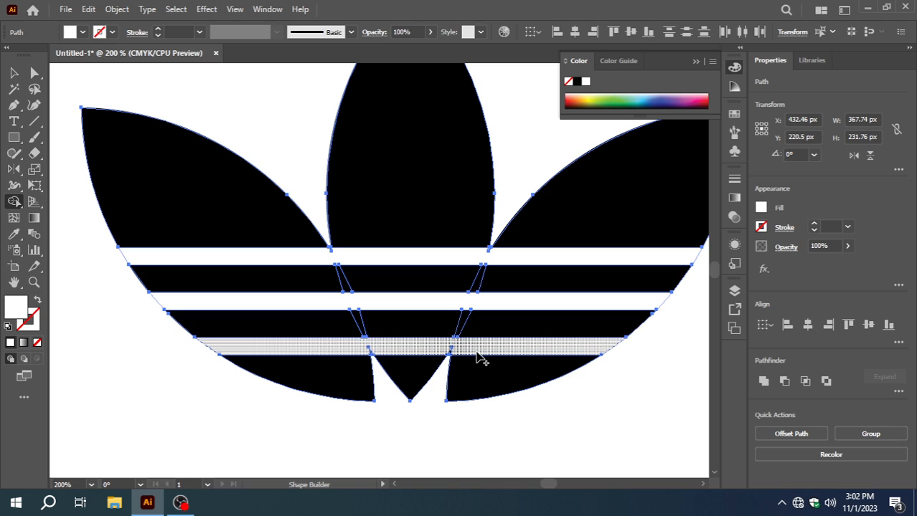
left_click_drag(467, 353, 344, 352)
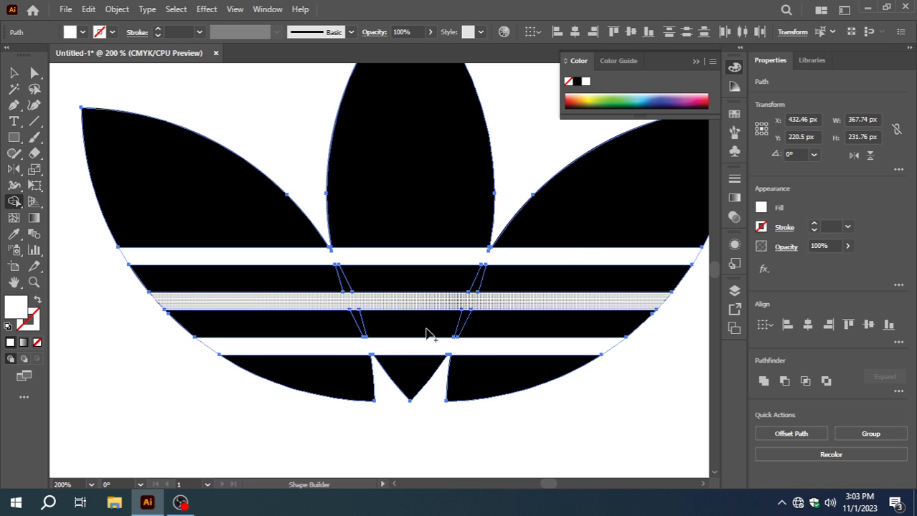
Absorb the small black tips protruding into the top stripe between the leaves with Shape Builder, using a white fill
mouse_move(508, 255)
left_mouse_down()
mouse_move(307, 253)
mouse_move(347, 252)
left_mouse_up()
left_click(14, 73)
left_click(149, 433)
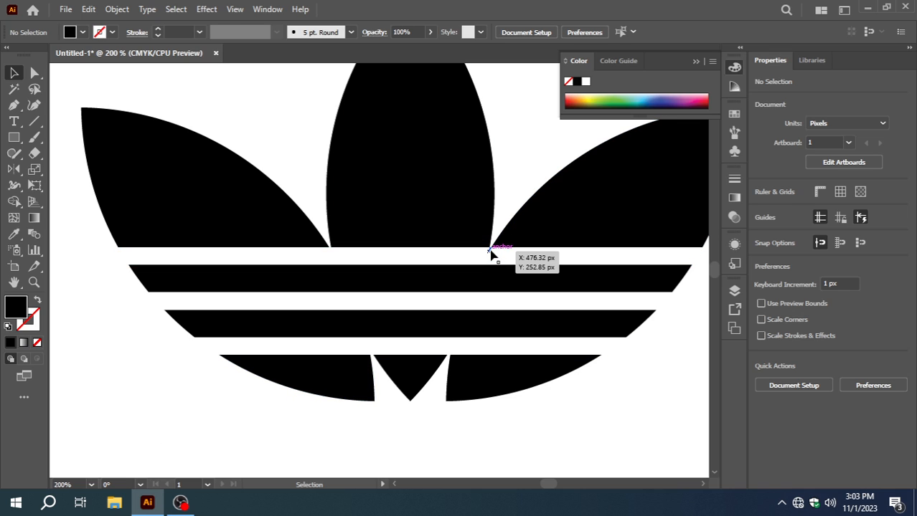
left_click_drag(90, 216, 632, 403)
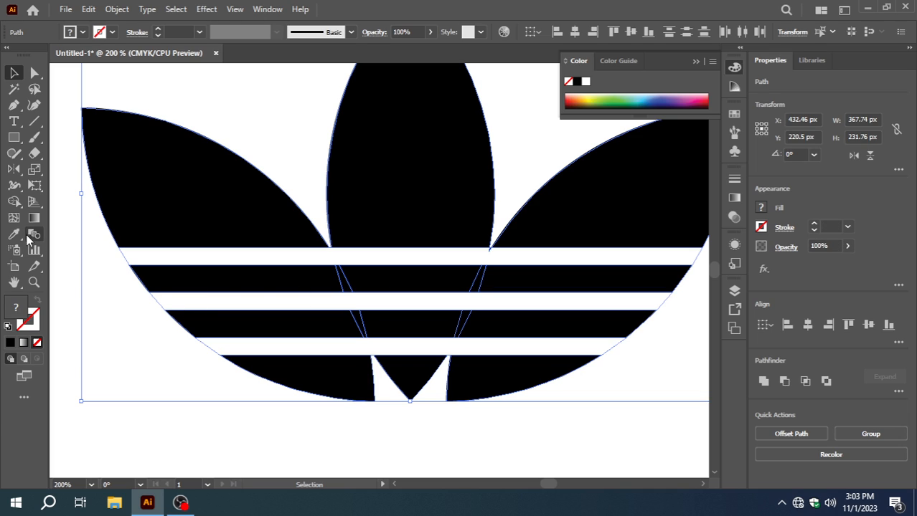
left_click(13, 201)
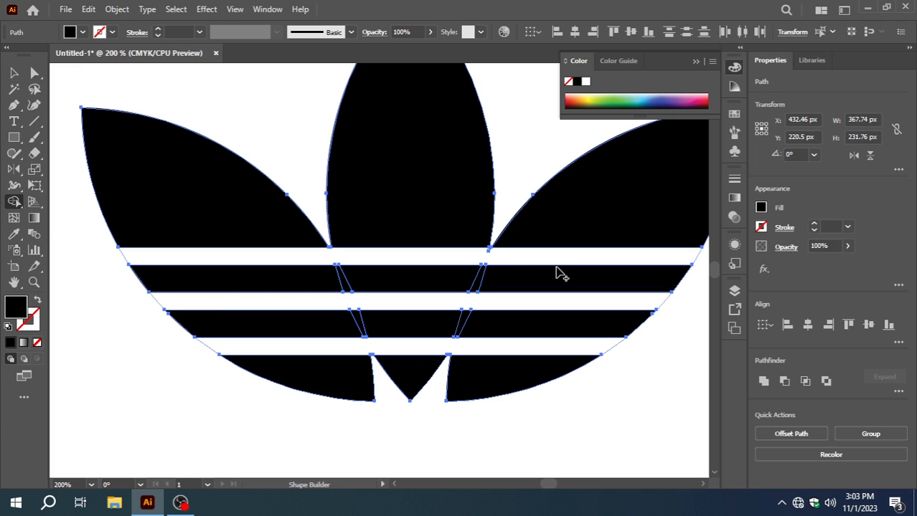
left_click(585, 81)
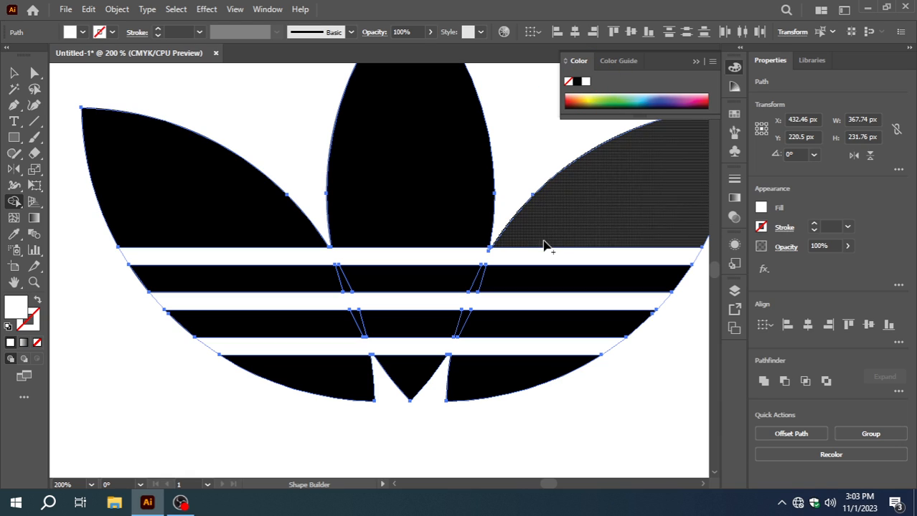
left_click(482, 255)
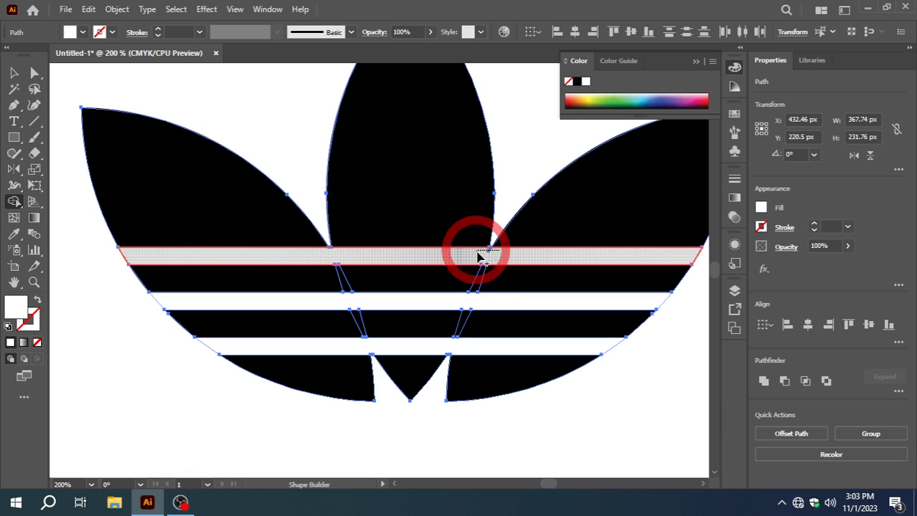
left_click(13, 72)
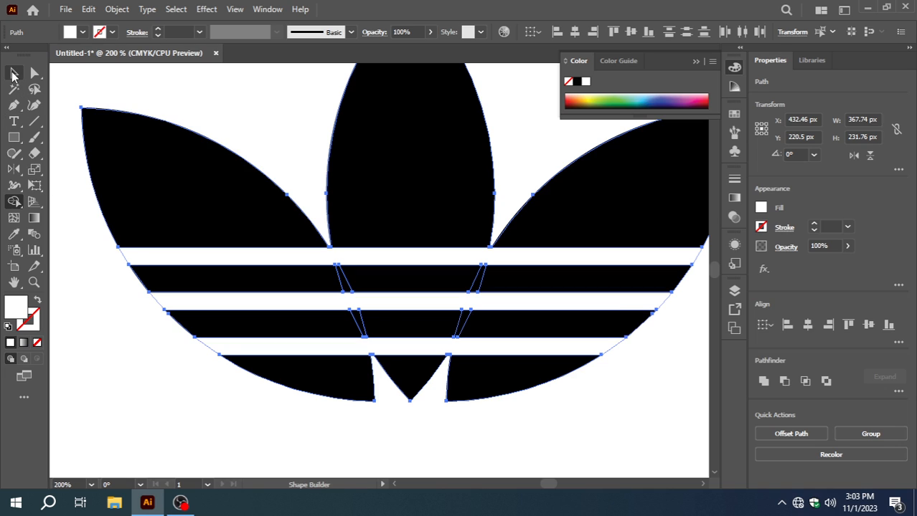
left_click(162, 446)
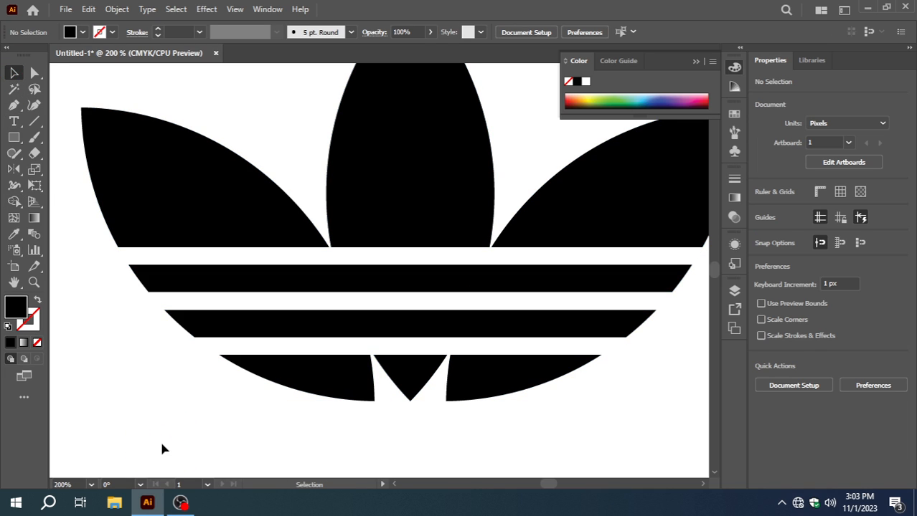
key("ctrl+KP_Subtract")
key("ctrl+KP_Subtract")
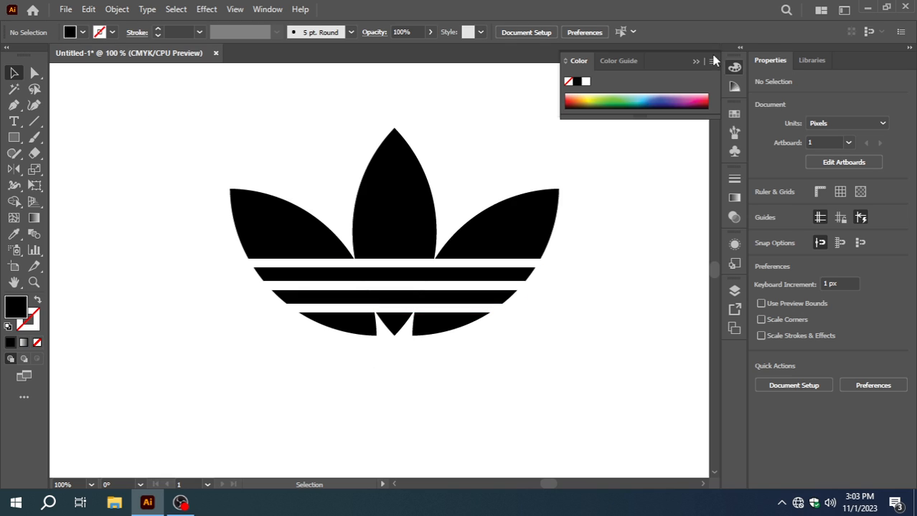
left_click(735, 67)
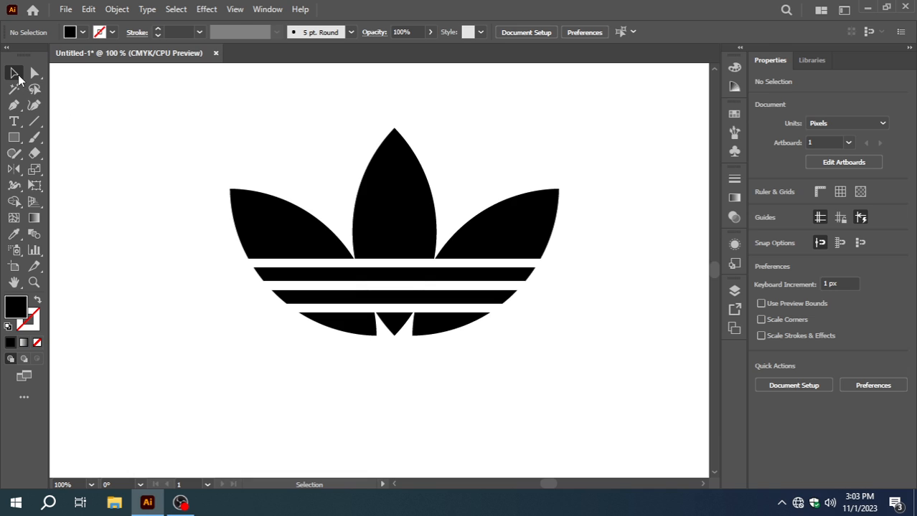
Add the text "adidas" in Arial Narrow Bold below the trefoil
left_click(14, 122)
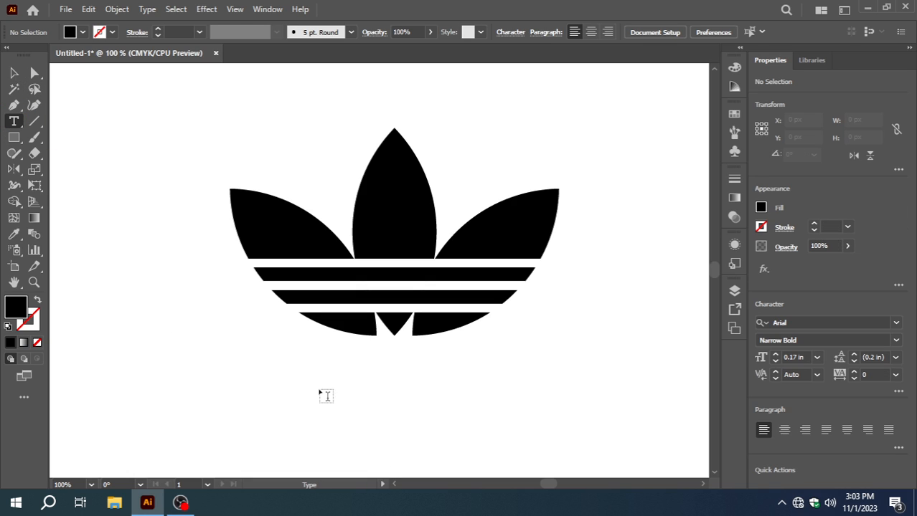
left_click(325, 393)
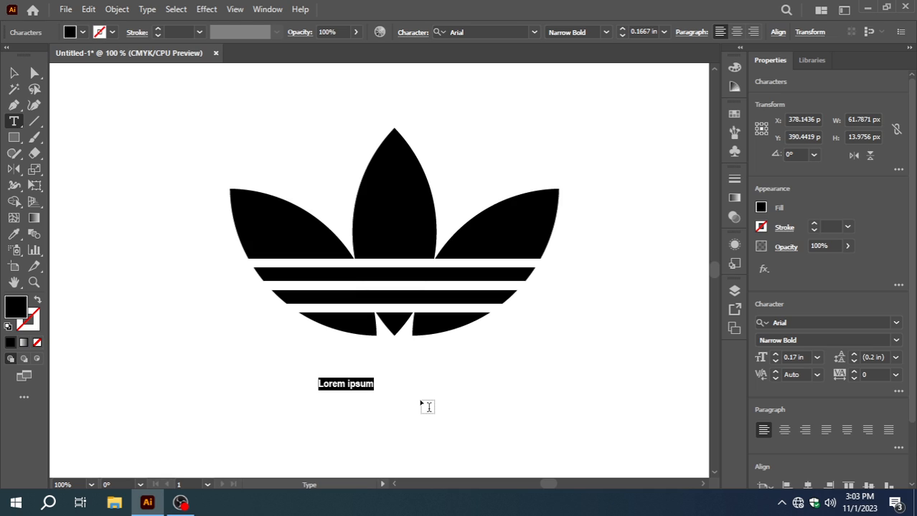
type("adida")
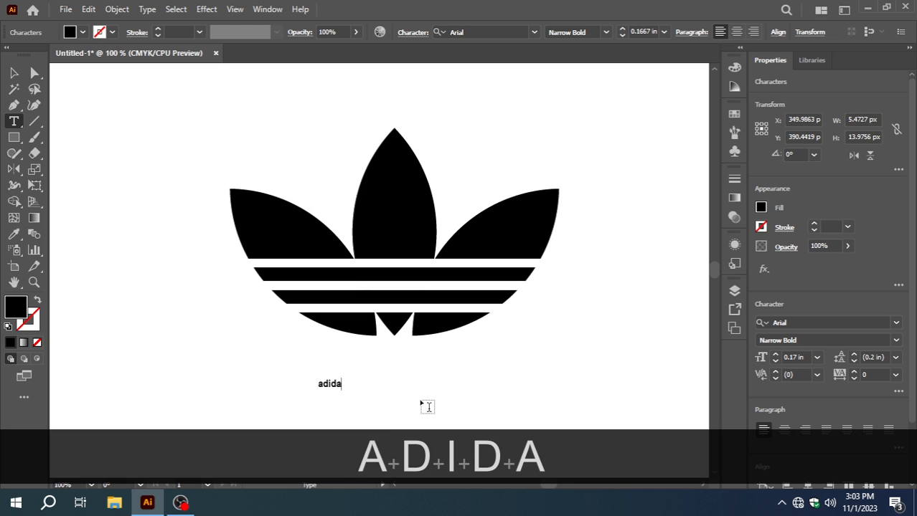
type("s")
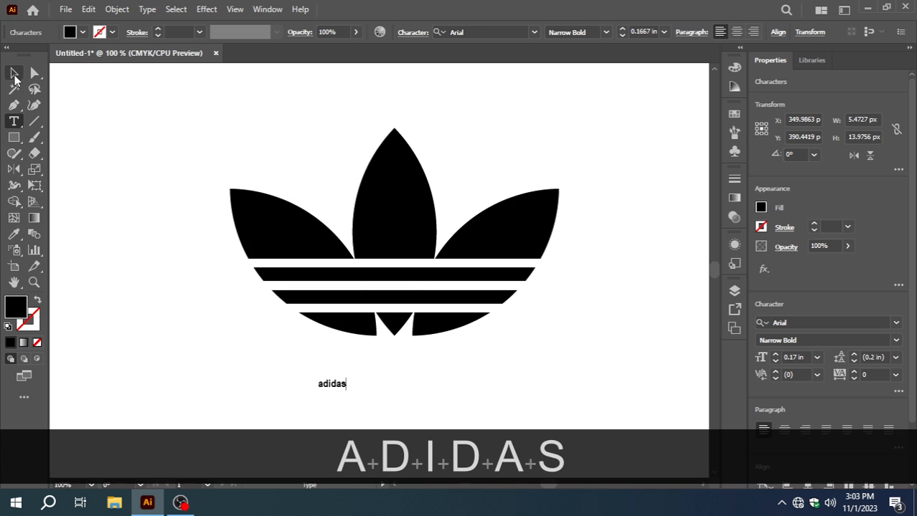
left_click(13, 73)
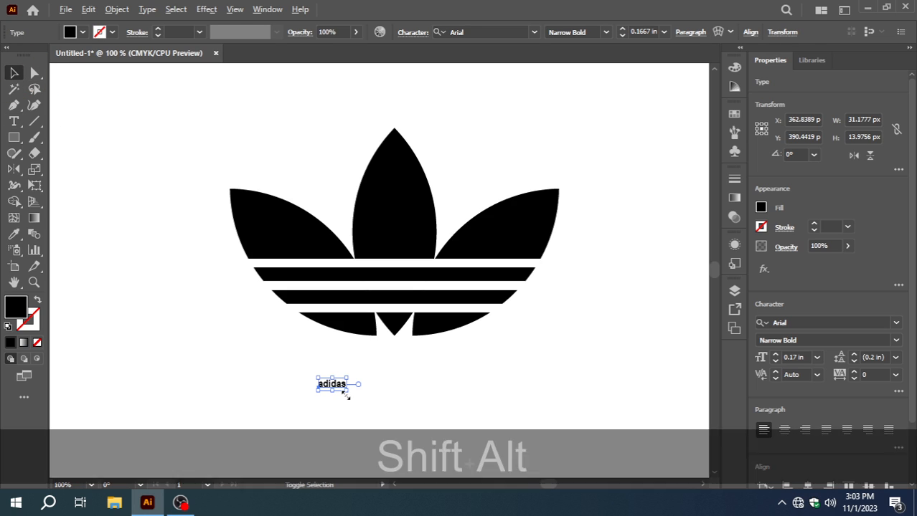
Scale the adidas text proportionally to about 264 px wide and place it centered below the trefoil
left_click_drag(347, 391, 535, 416)
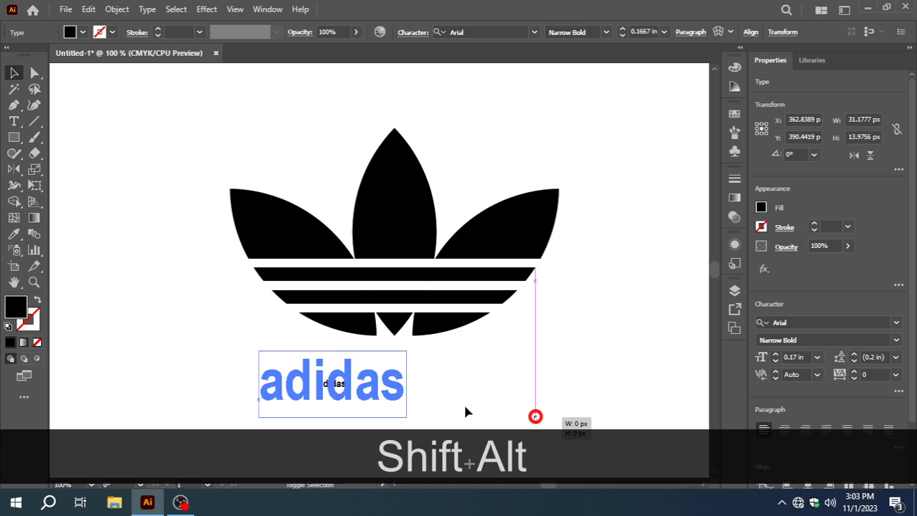
left_click_drag(368, 395, 565, 390)
scroll(506, 360, "down", 1)
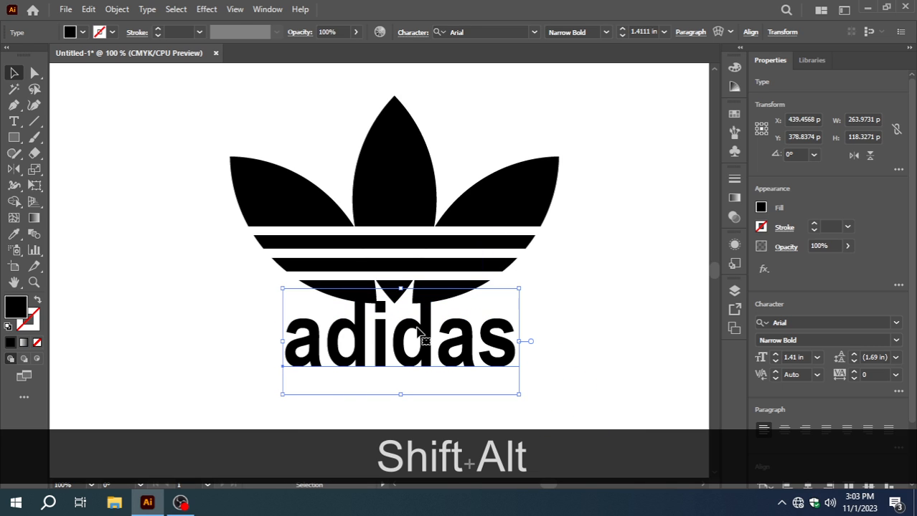
left_click_drag(420, 334, 423, 349)
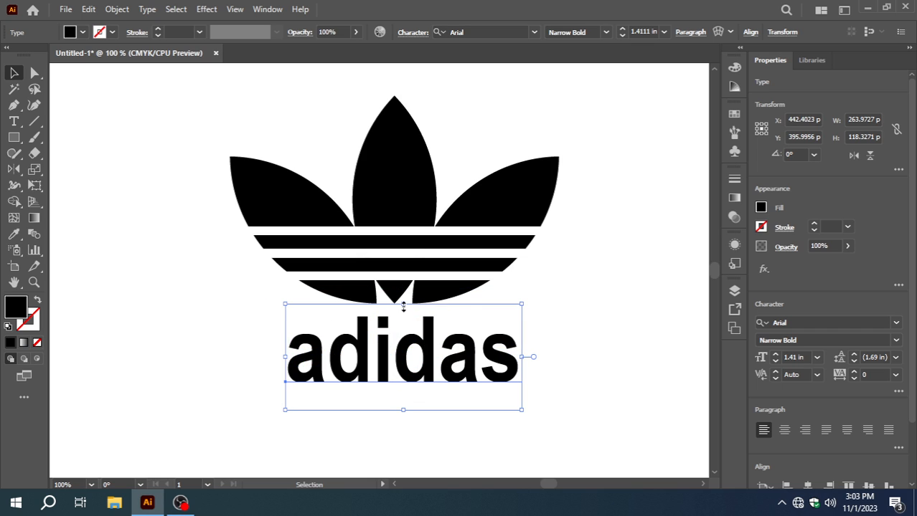
Squash the adidas text to about 104 px high and move it up close beneath the leaves
left_click_drag(404, 307, 402, 316)
left_click(347, 383)
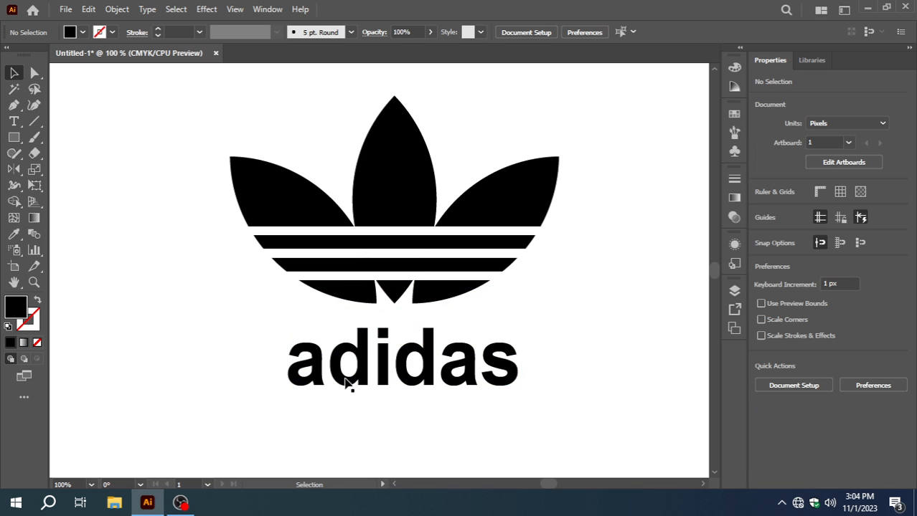
mouse_move(353, 369)
left_mouse_down()
mouse_move(359, 356)
mouse_move(350, 355)
left_mouse_up()
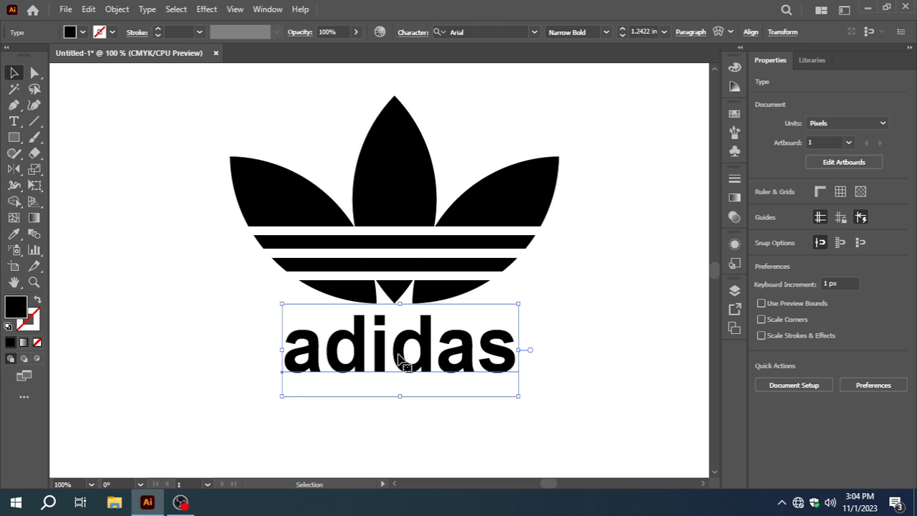
left_click(618, 313)
scroll(618, 311, "up", 3)
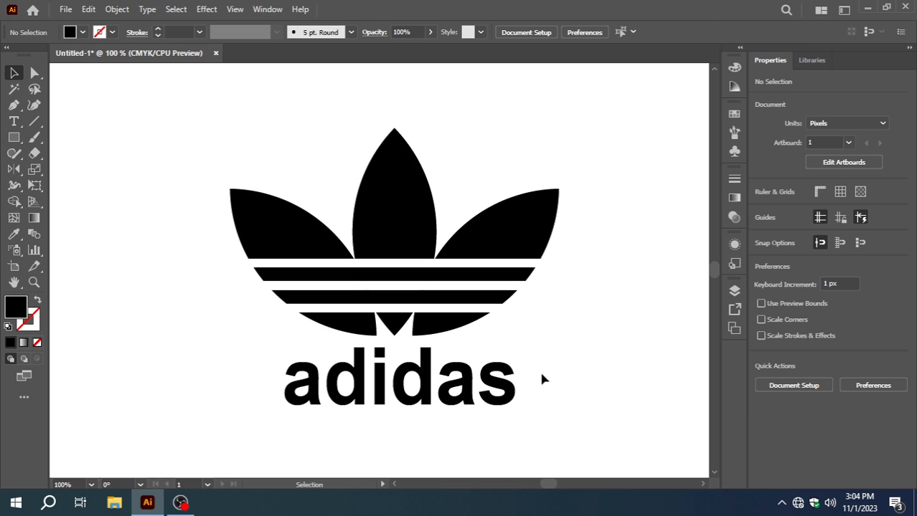
Enlarge the adidas text proportionally from its center to about 312 px wide
left_click(459, 391)
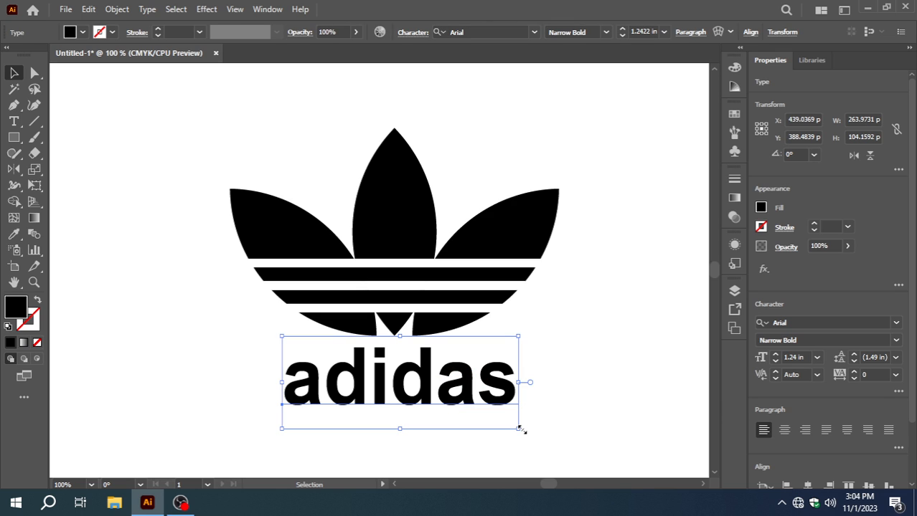
left_click_drag(520, 429, 582, 437)
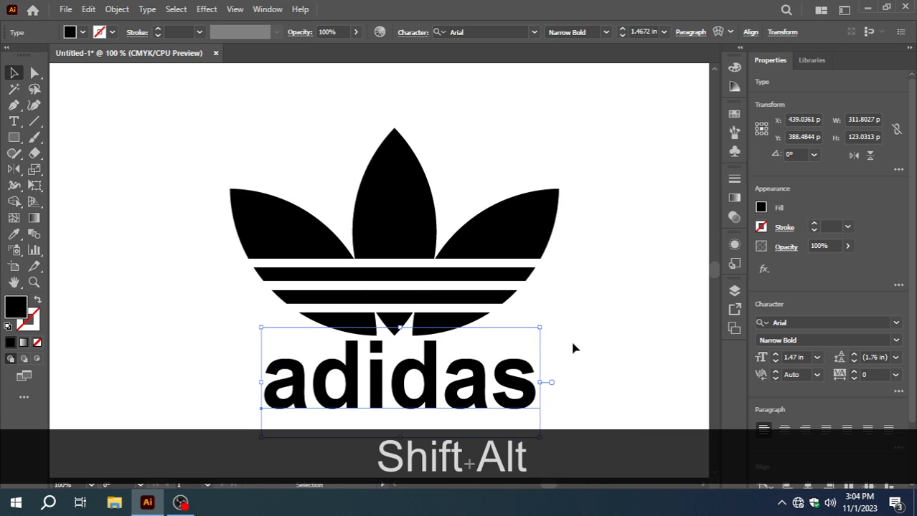
left_click(572, 343)
Nudge the adidas text down about 7 px to leave a gap below the leaves
scroll(575, 309, "down", 2)
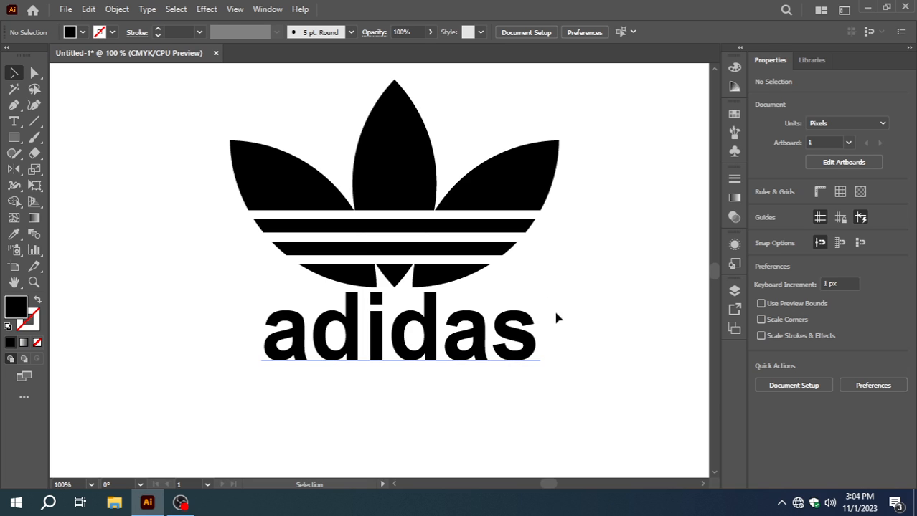
left_click(485, 317)
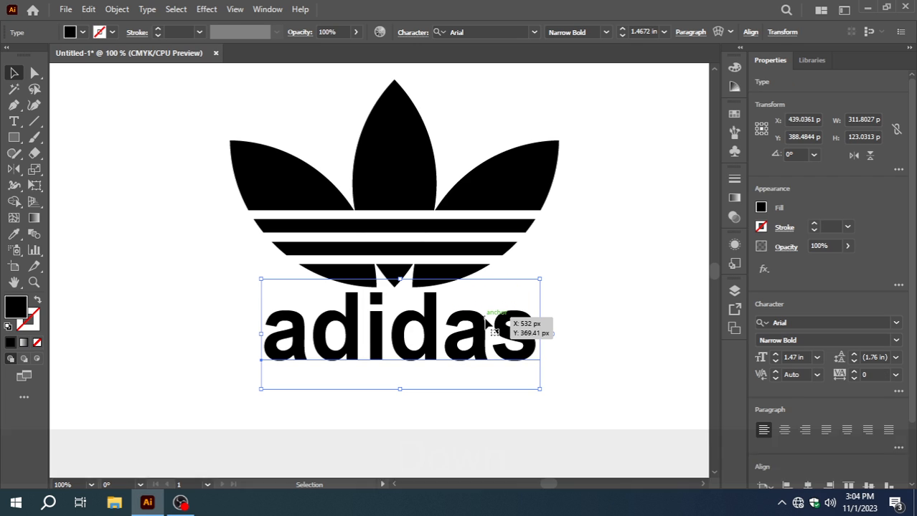
key("Down")
key("Down")
key("Down")
key("Down")
key("Down")
key("Down")
key("Down")
key("Down")
left_click(556, 294)
scroll(660, 276, "up", 1)
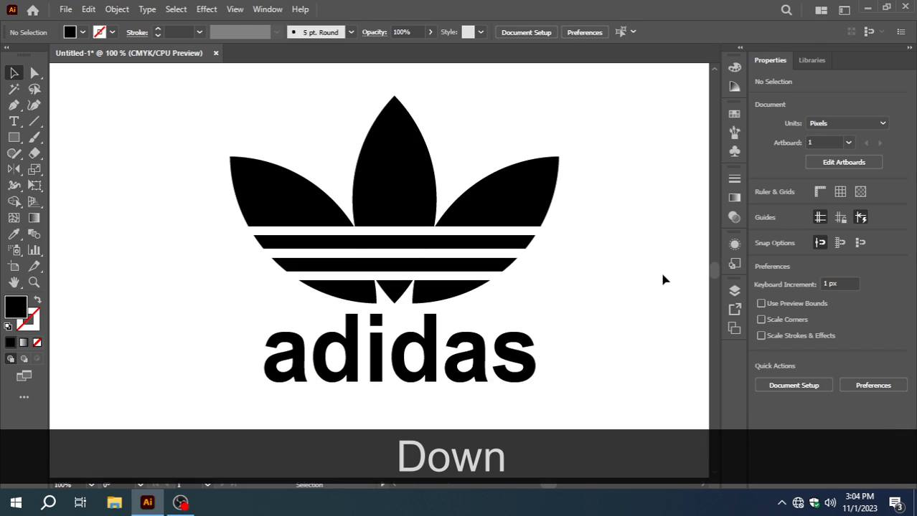
key("ctrl")
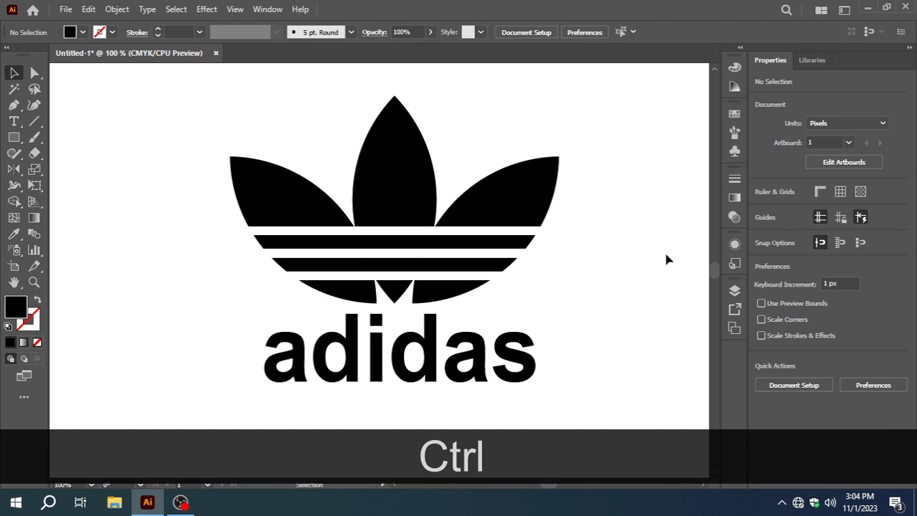
scroll(652, 263, "up", 1)
scroll(651, 263, "down", 1)
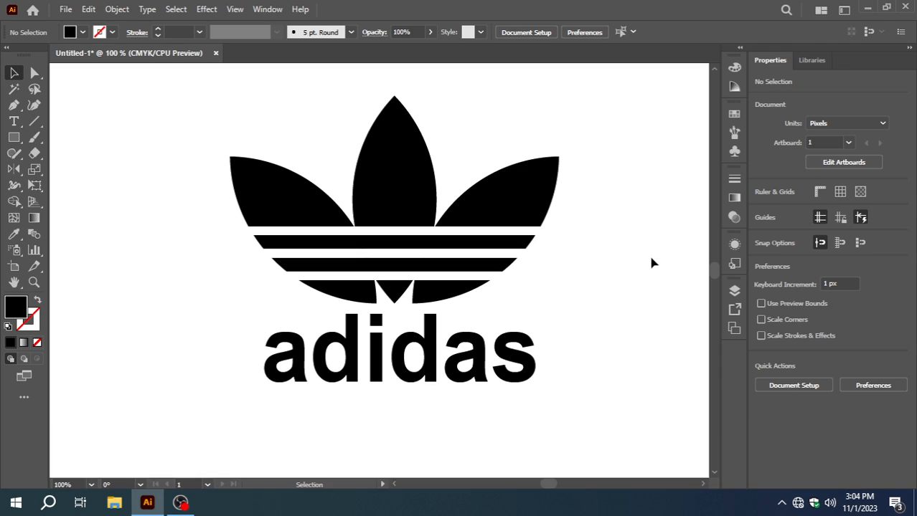